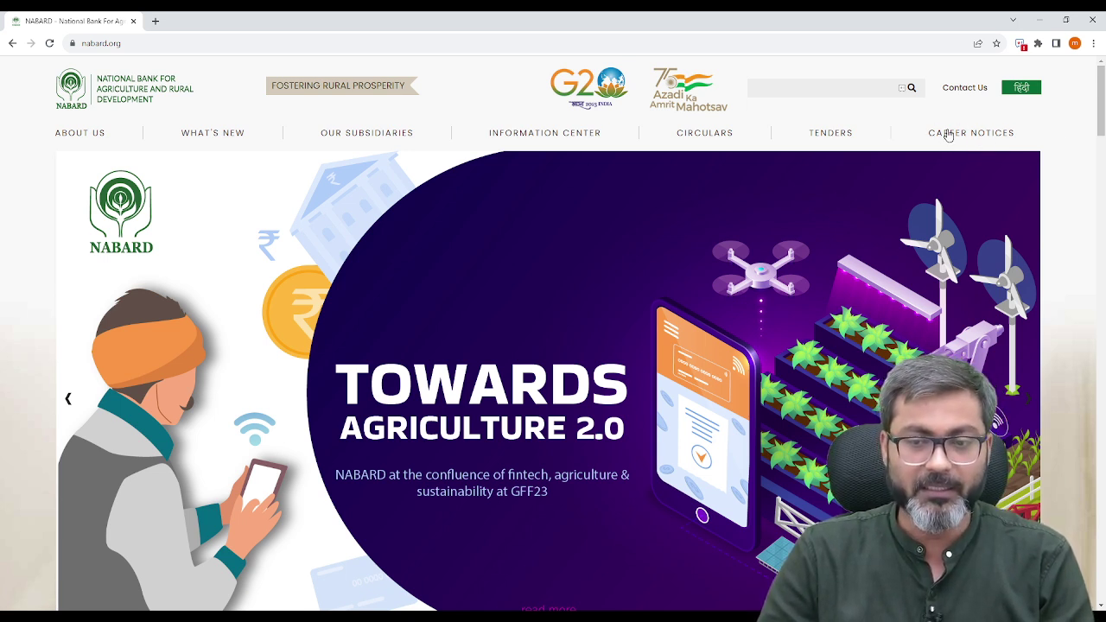
Step: Go from NABARD Career Notices to the Assistant Manager Grade 'A' notice and start a new IBPS registration
click(992, 135)
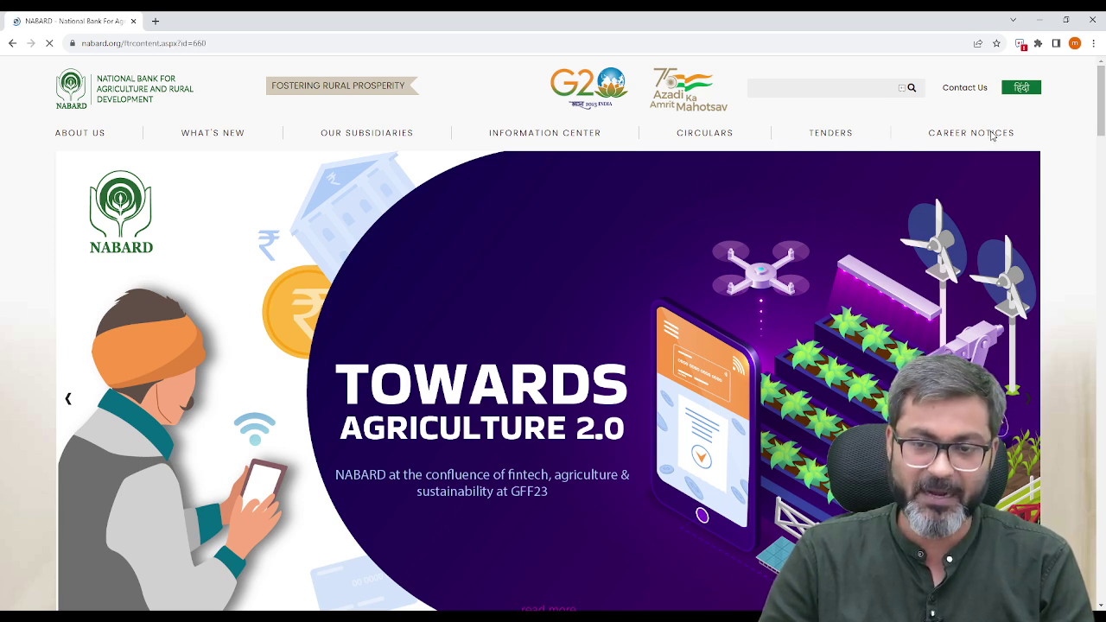
scroll(683, 406, down, 3)
scroll(647, 420, down, 1)
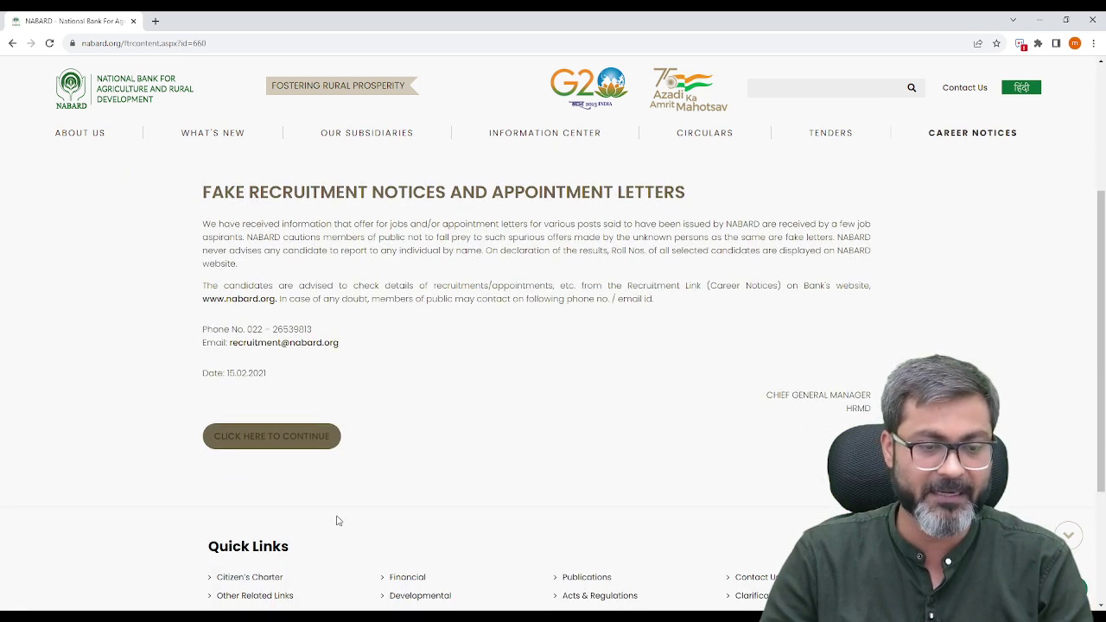
click(289, 447)
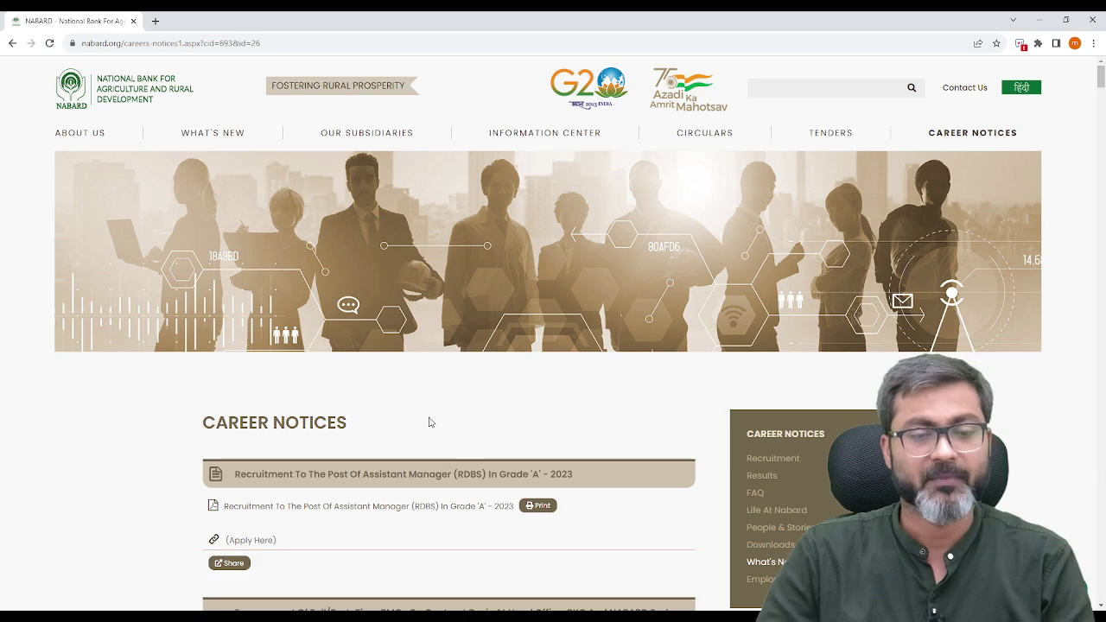
scroll(430, 423, down, 2)
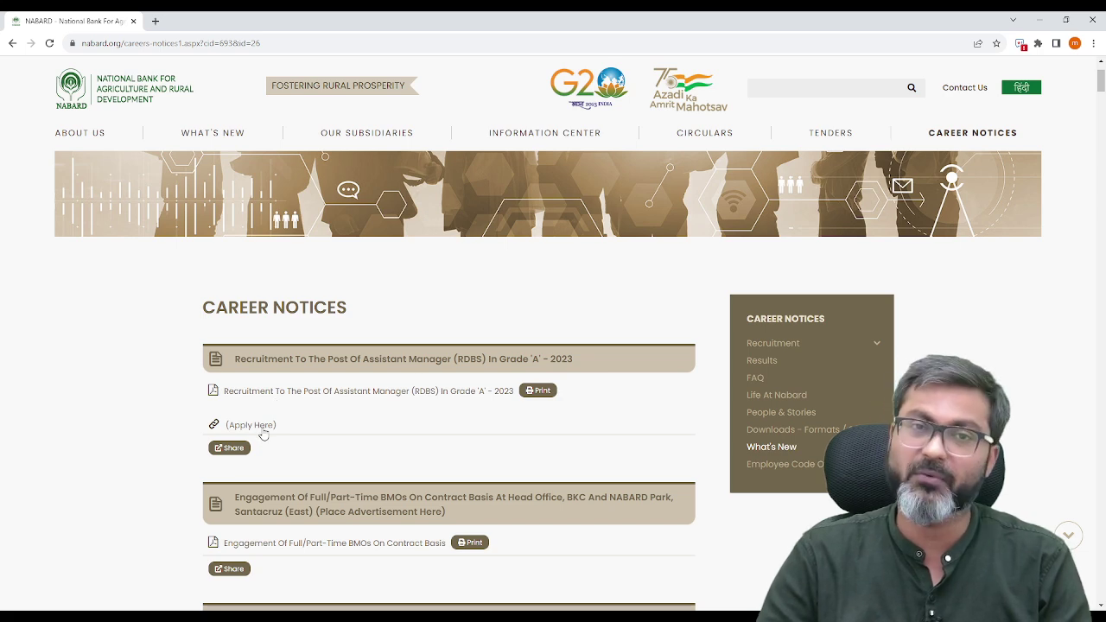
click(250, 425)
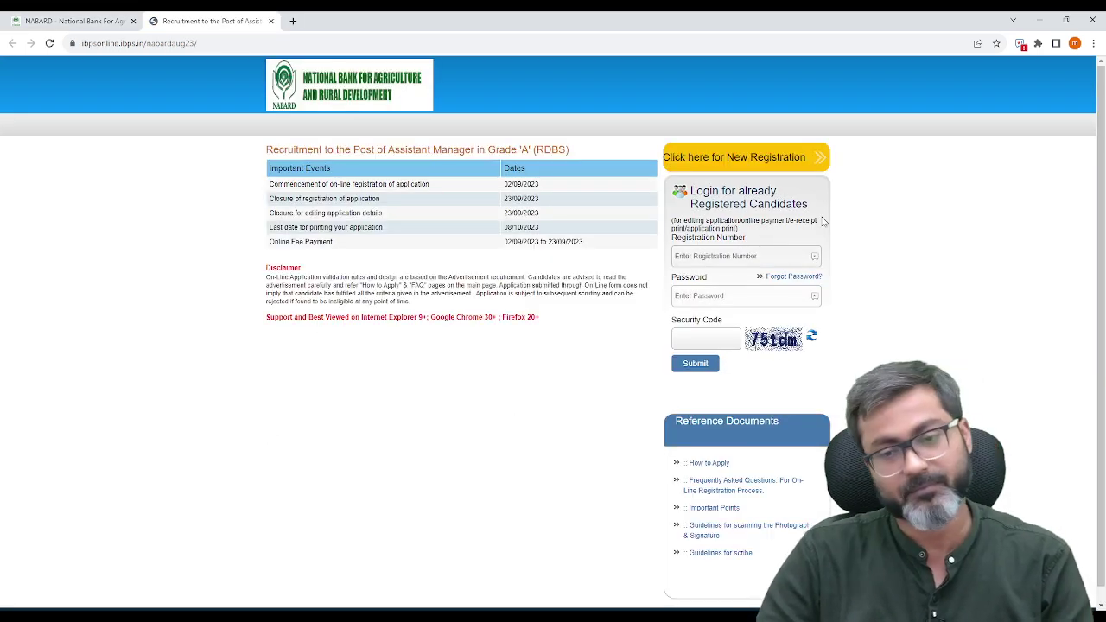
click(746, 166)
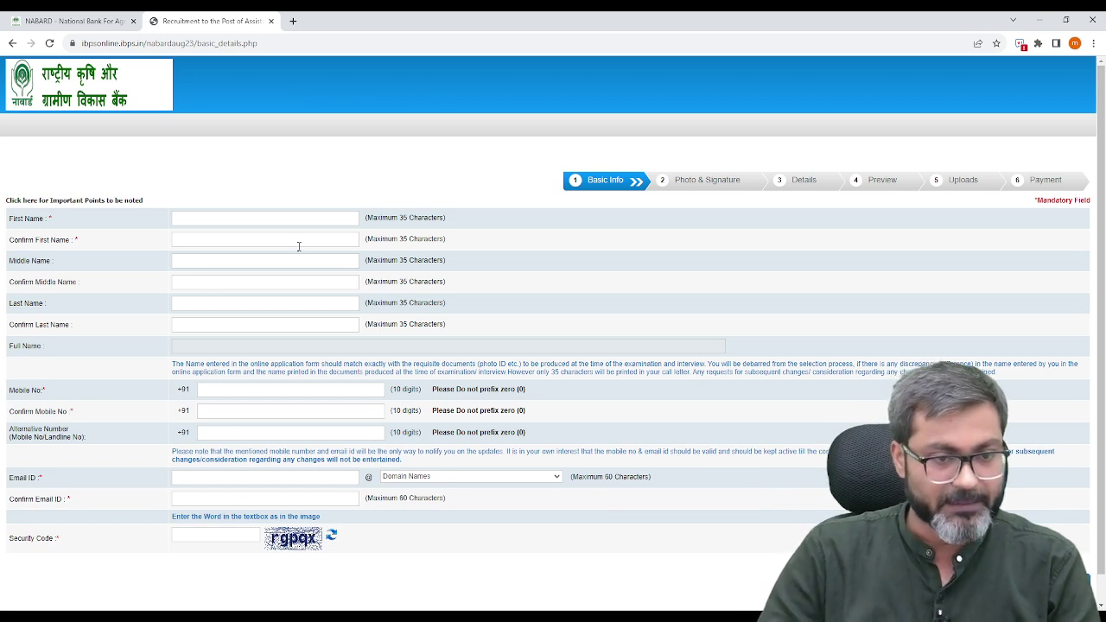
Step: Enter the candidate's first and last names and fill in their confirmation fields
click(292, 219)
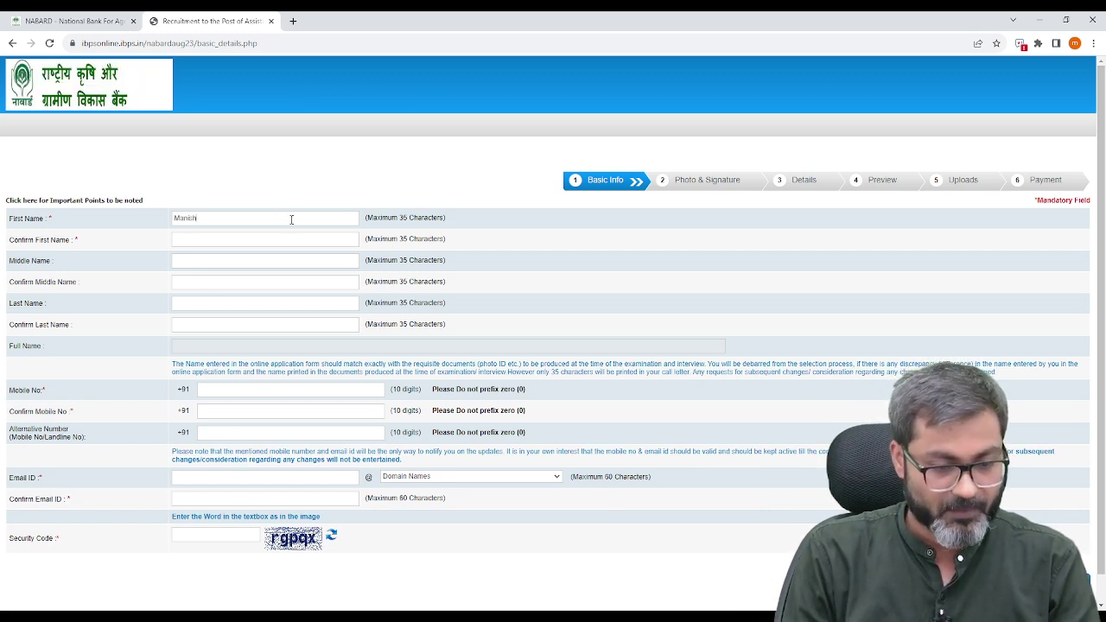
key(Tab)
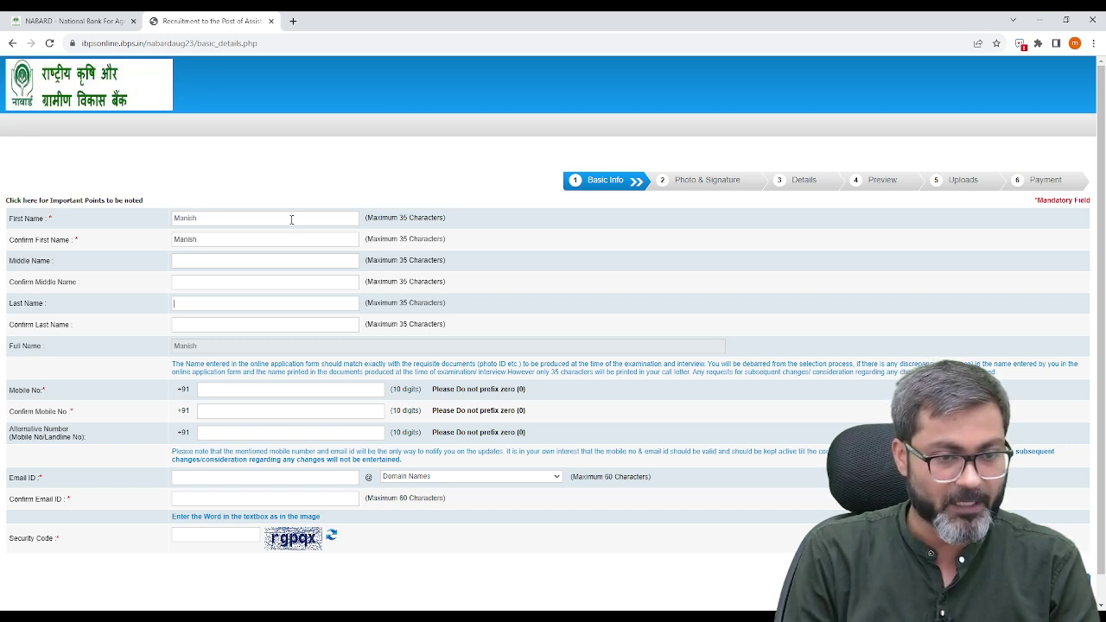
key(Tab)
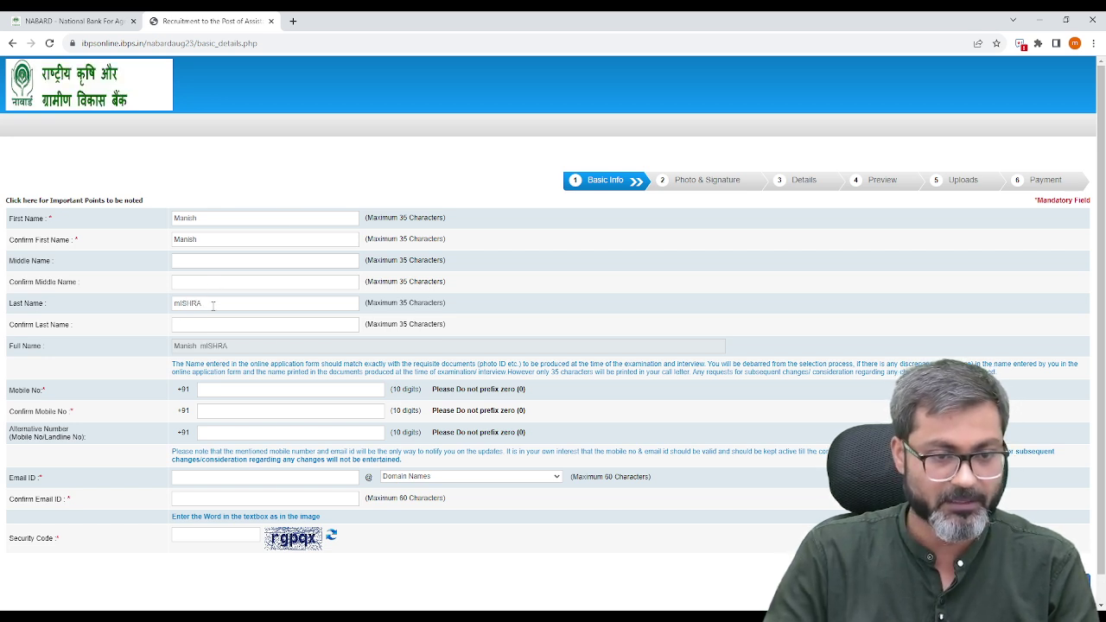
key(BackSpace)
key(BackSpace)
key(BackSpace)
key(BackSpace)
key(BackSpace)
key(BackSpace)
key(Tab)
text(Mishr)
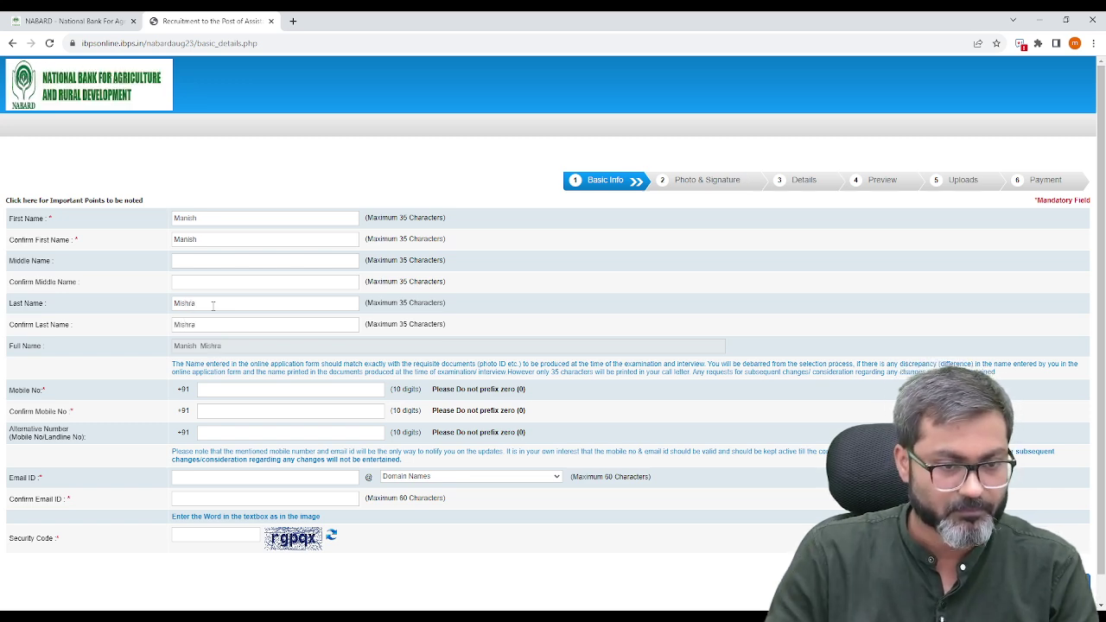
Step: Enter the candidate's mobile number
scroll(216, 311, down, 1)
click(242, 364)
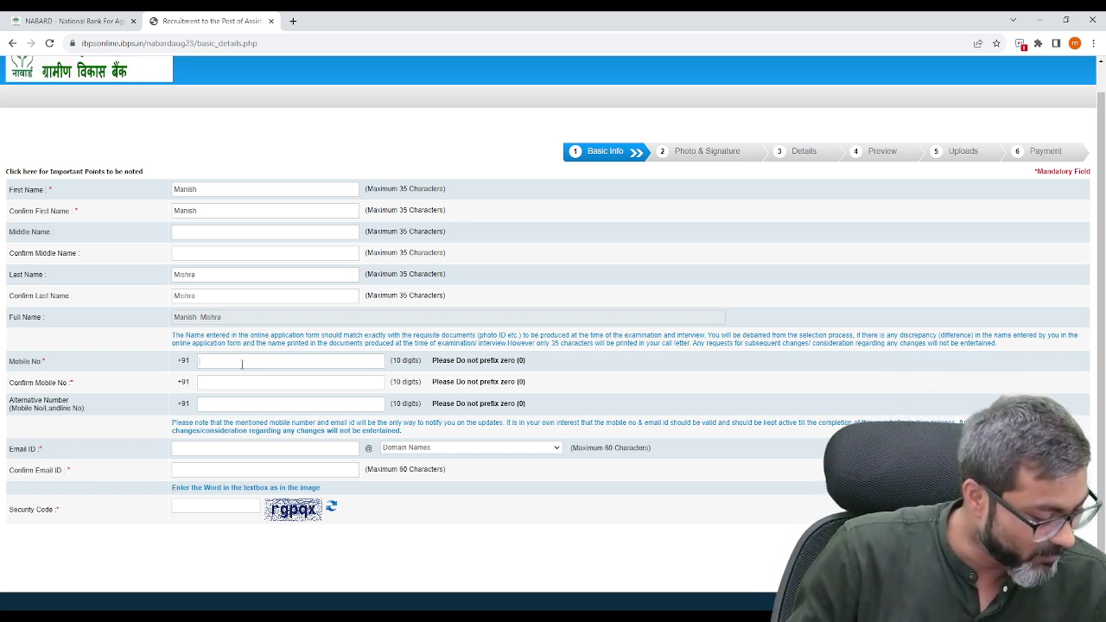
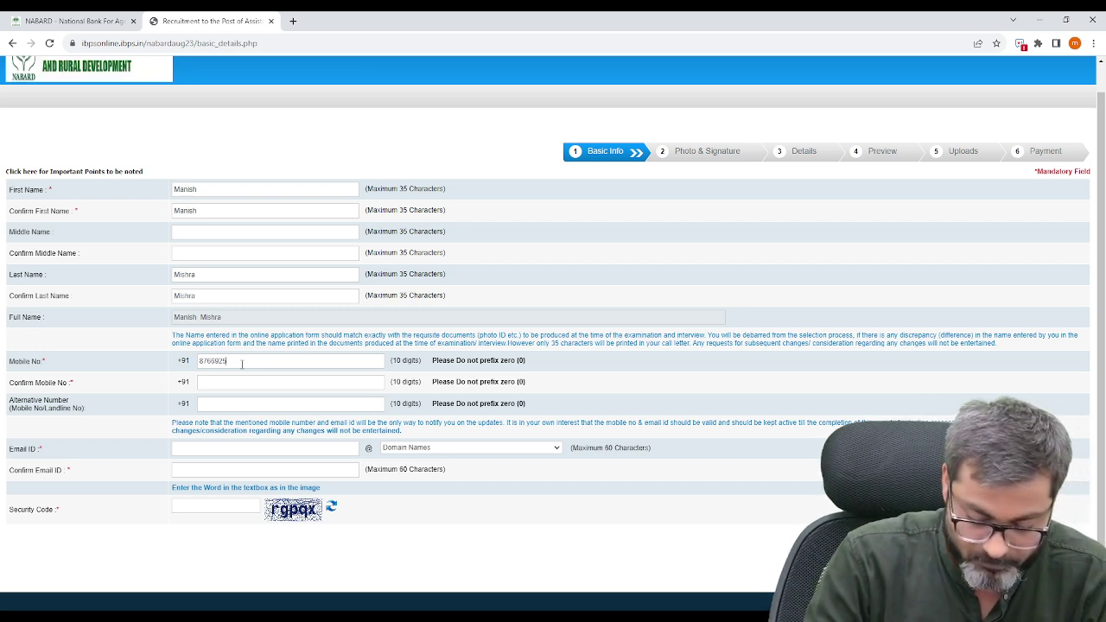
Step: Confirm the mobile number and type the e-mail user name without its domain
click(240, 381)
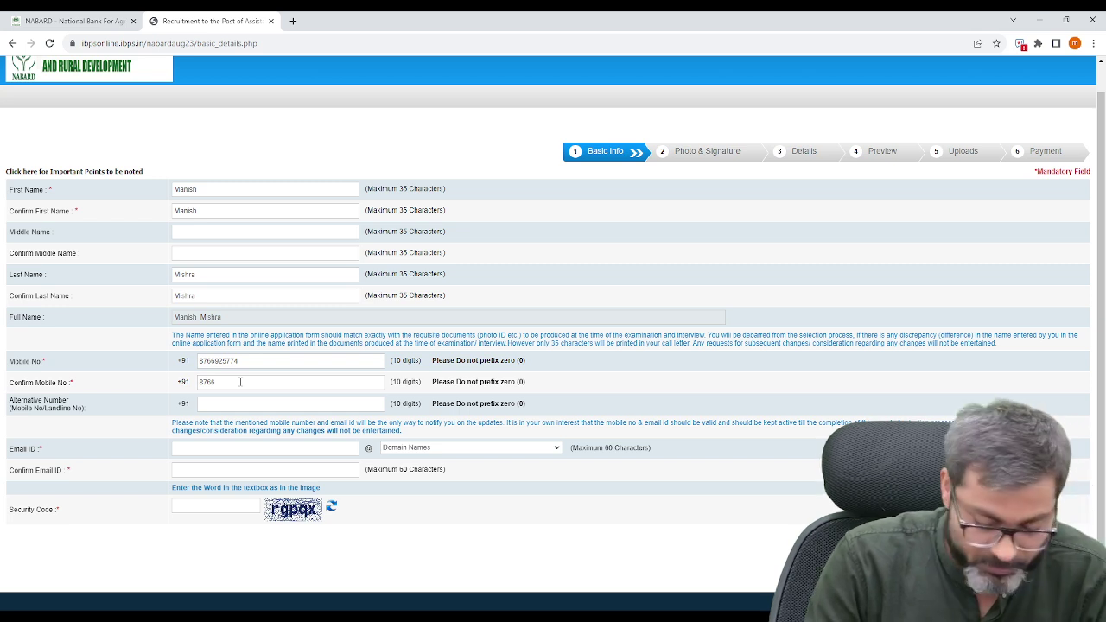
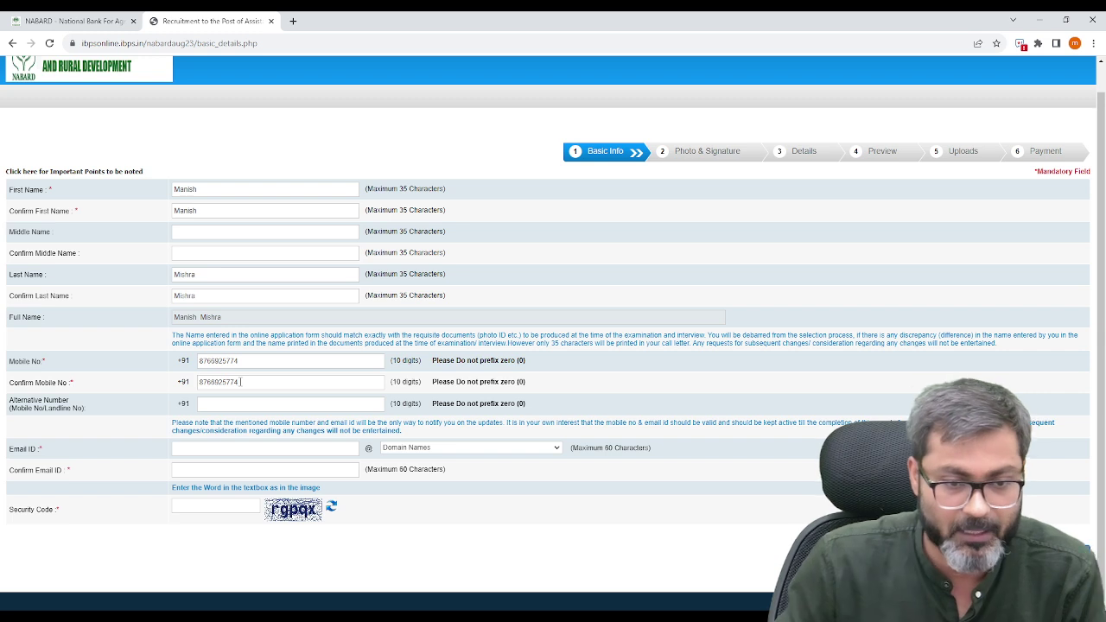
click(236, 450)
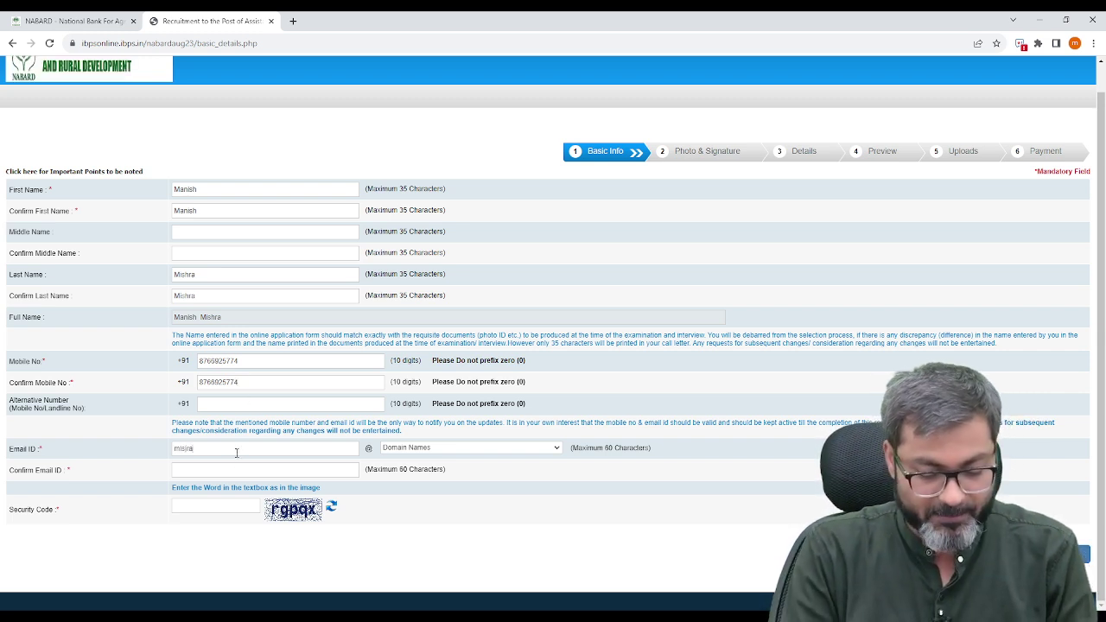
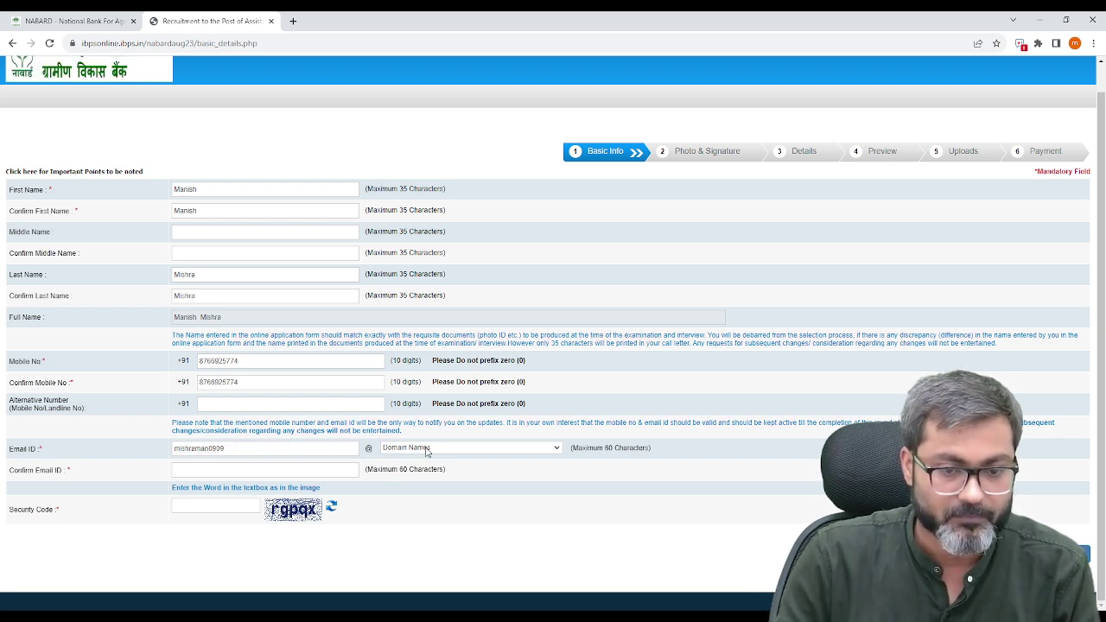
Step: Choose gmail.com as the e-mail domain and enter the full address in Confirm Email ID
click(426, 451)
click(435, 483)
click(219, 467)
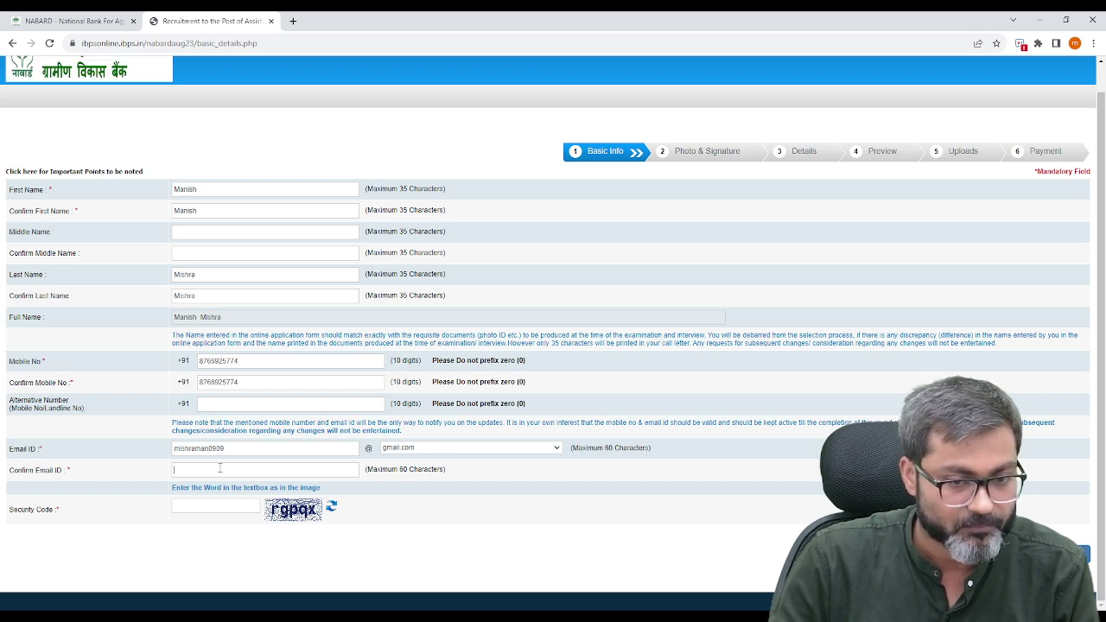
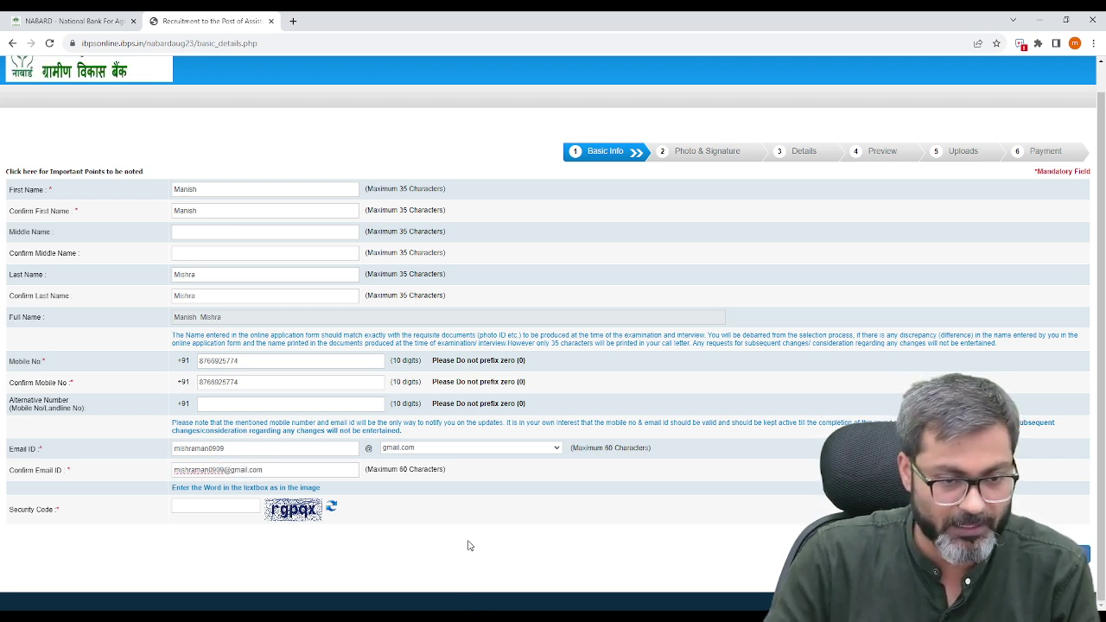
Step: Enter security code 'rgpqx', submit the basic info, and confirm the registration data is correct
click(211, 506)
text(r)
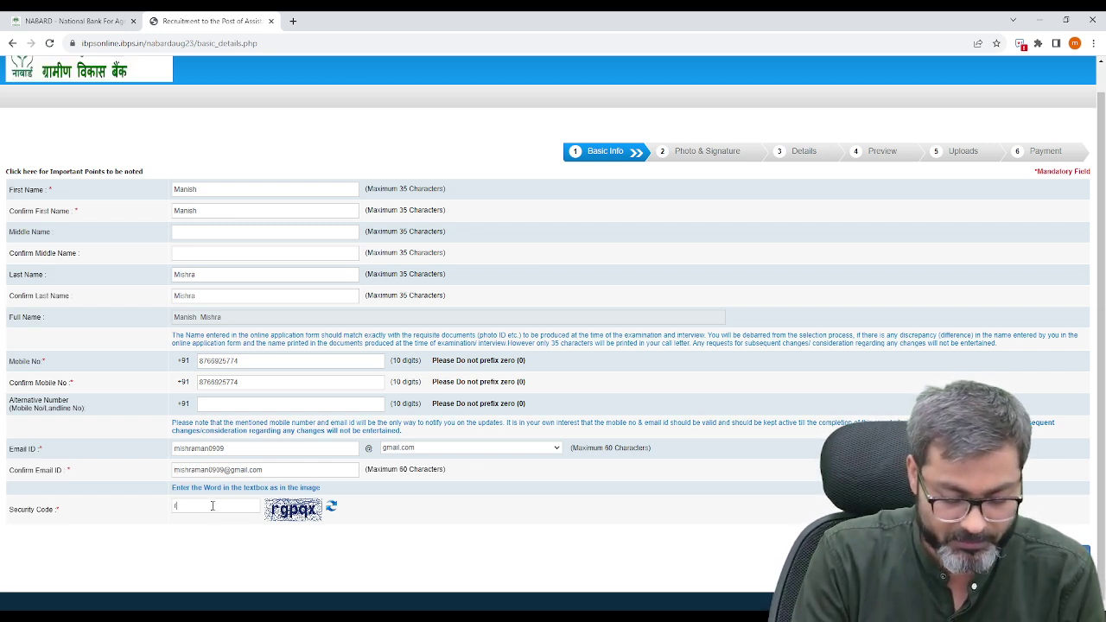
text(gp)
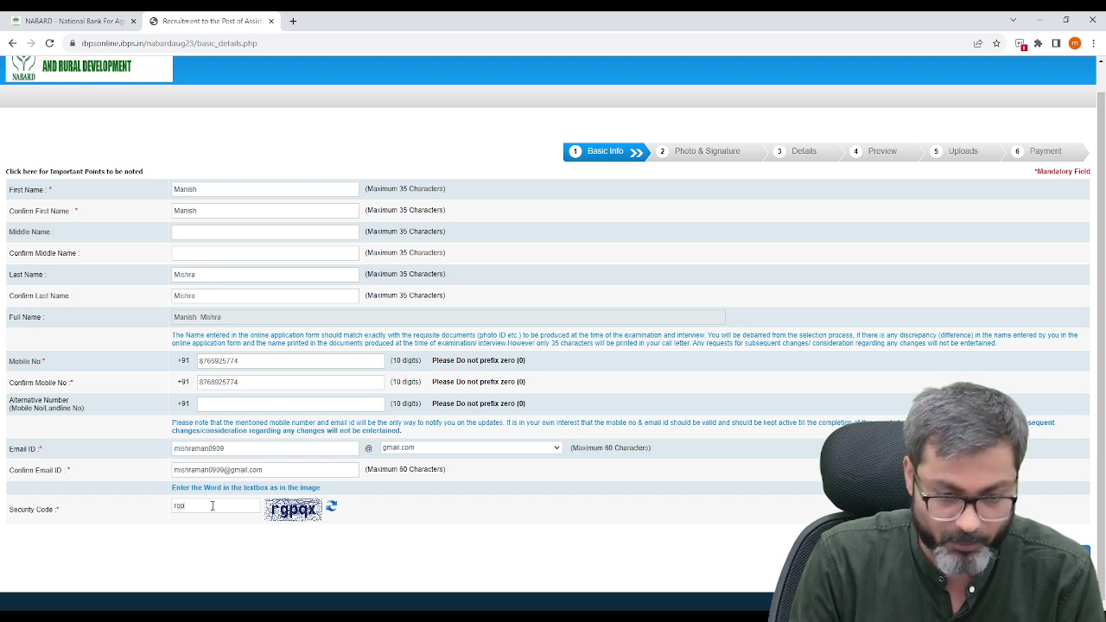
text(qx)
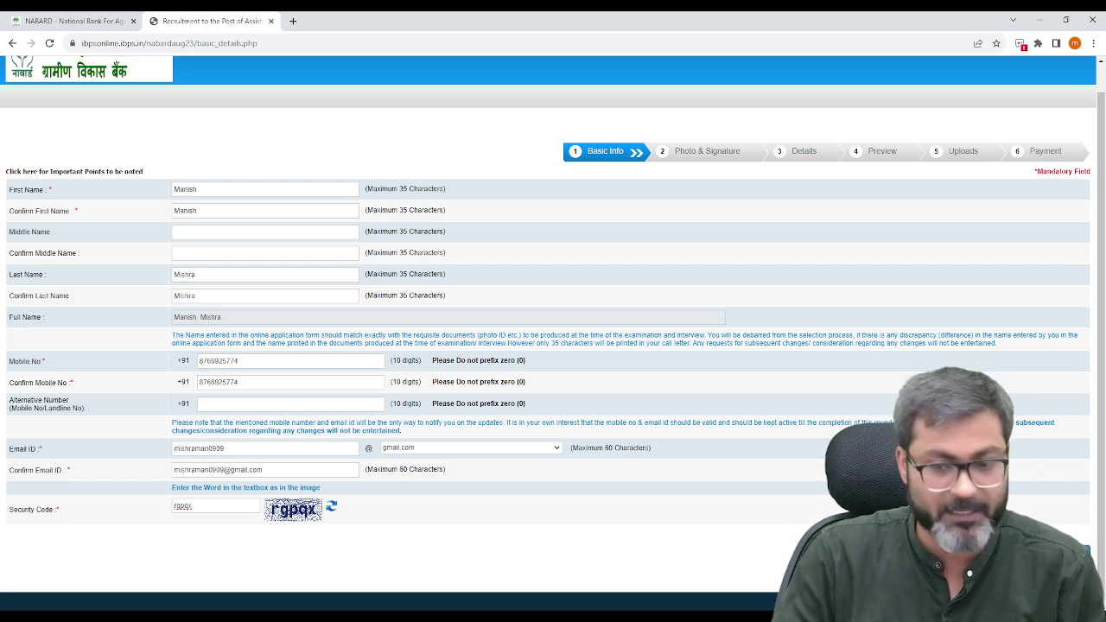
key(Return)
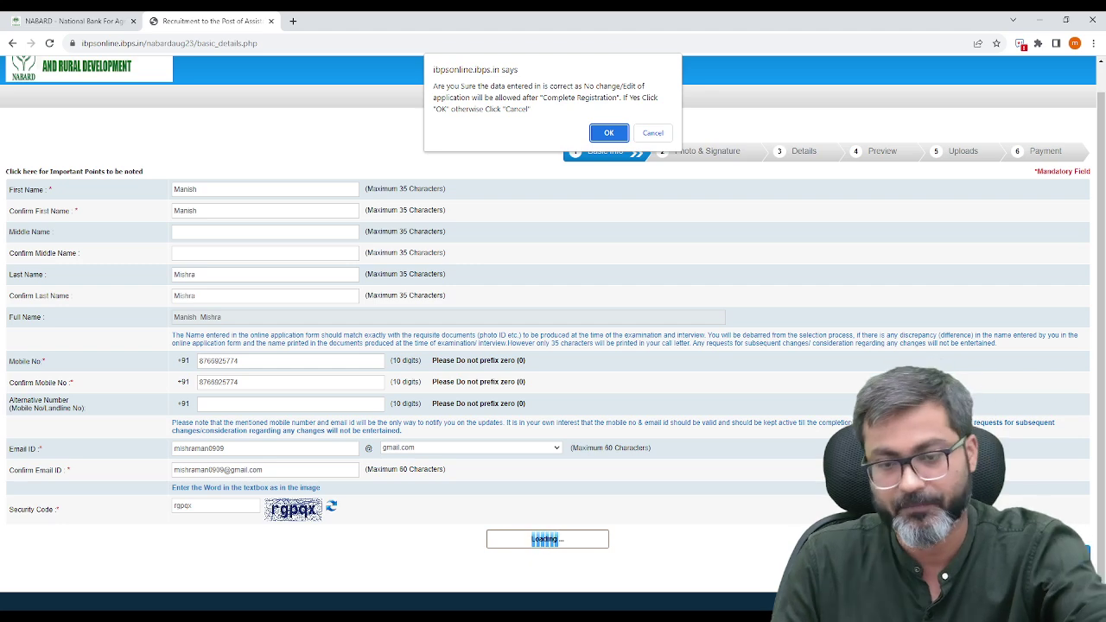
click(612, 135)
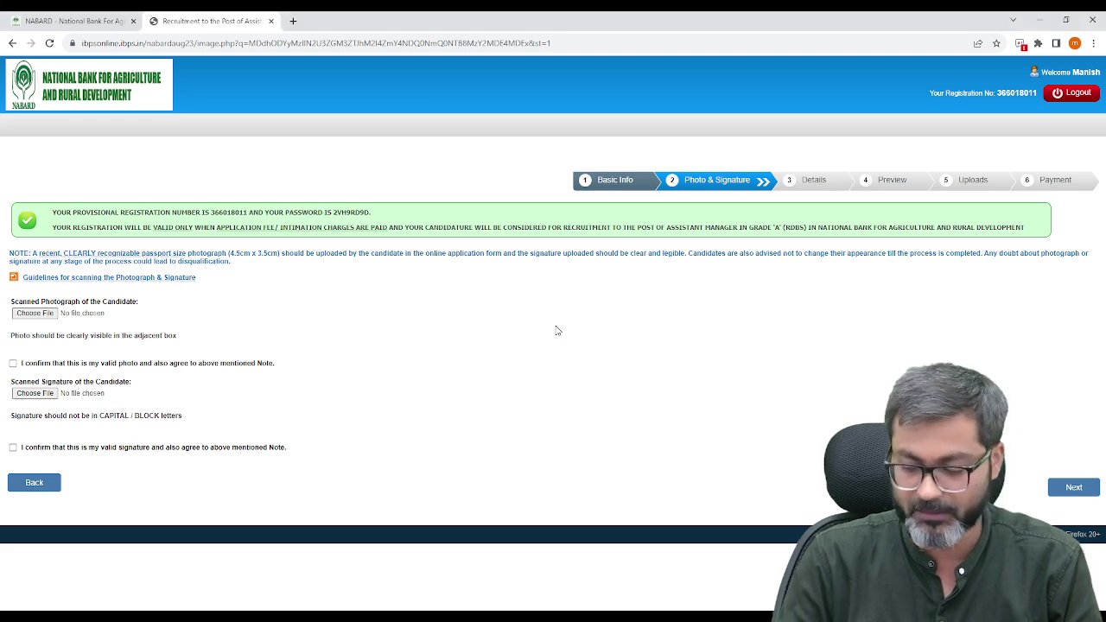
Step: Upload the candidate's photograph and tick the box confirming it is valid
key(ctrl+plus)
key(ctrl+plus)
key(ctrl+plus)
scroll(558, 328, down, 3)
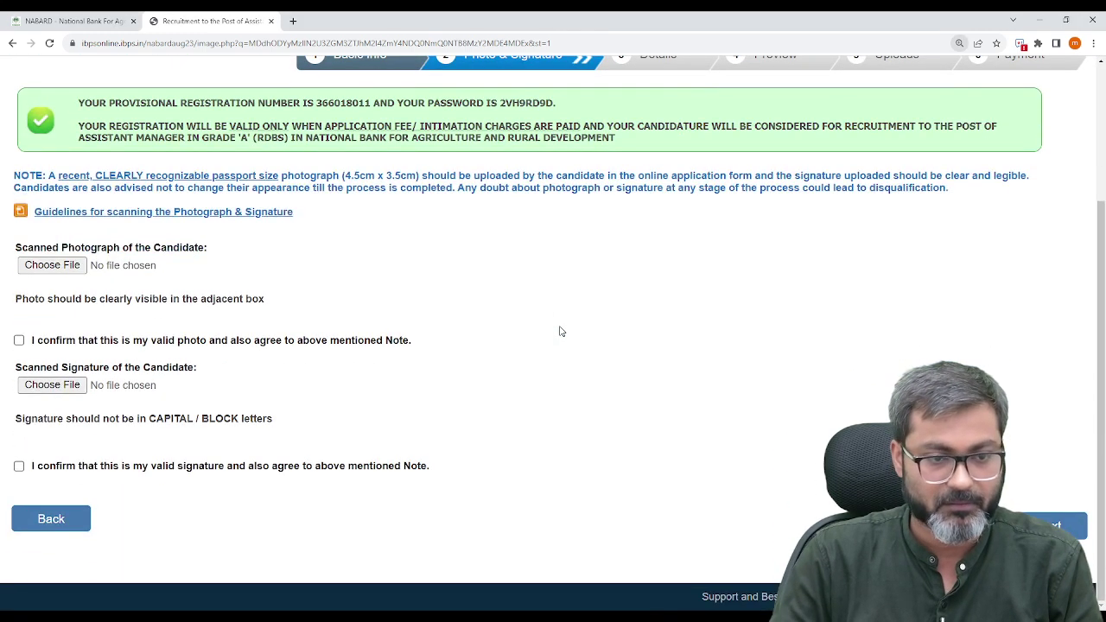
click(562, 331)
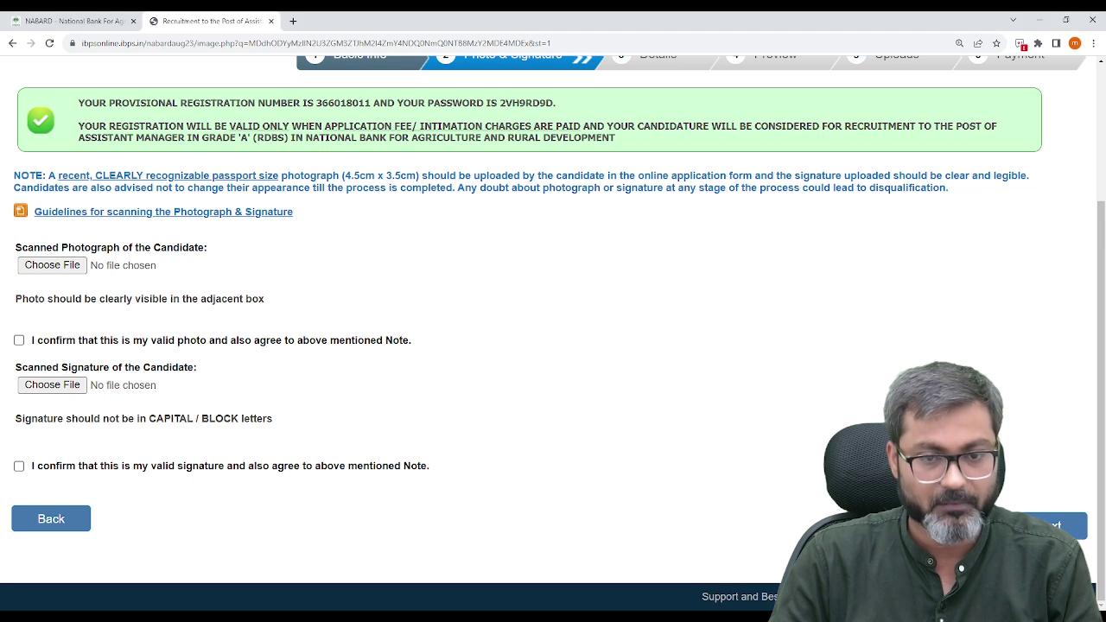
key(alt+Tab)
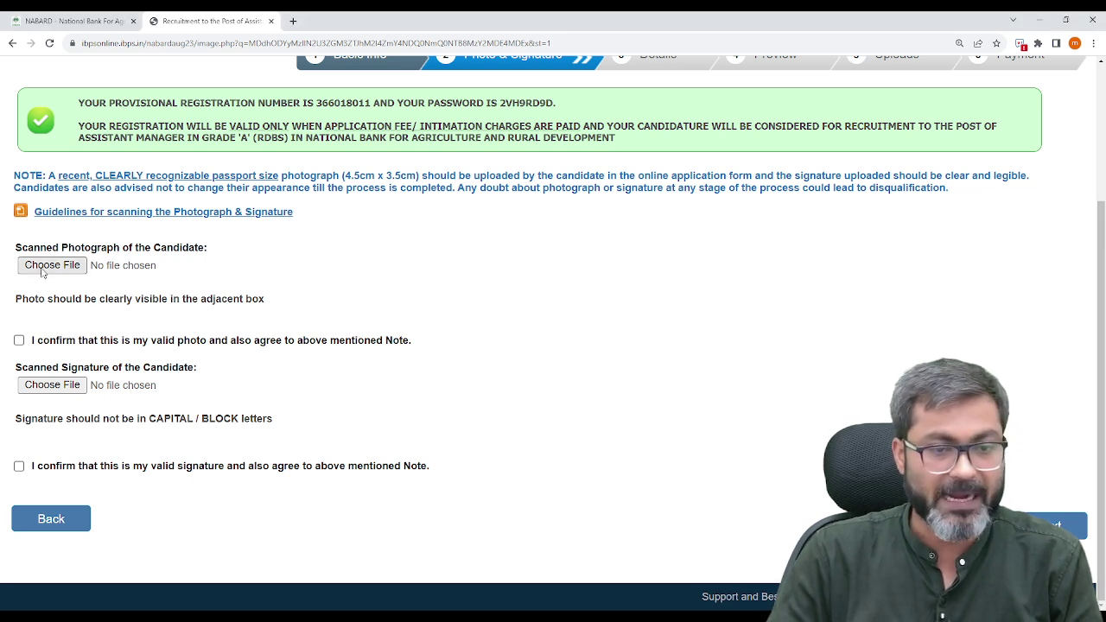
click(47, 266)
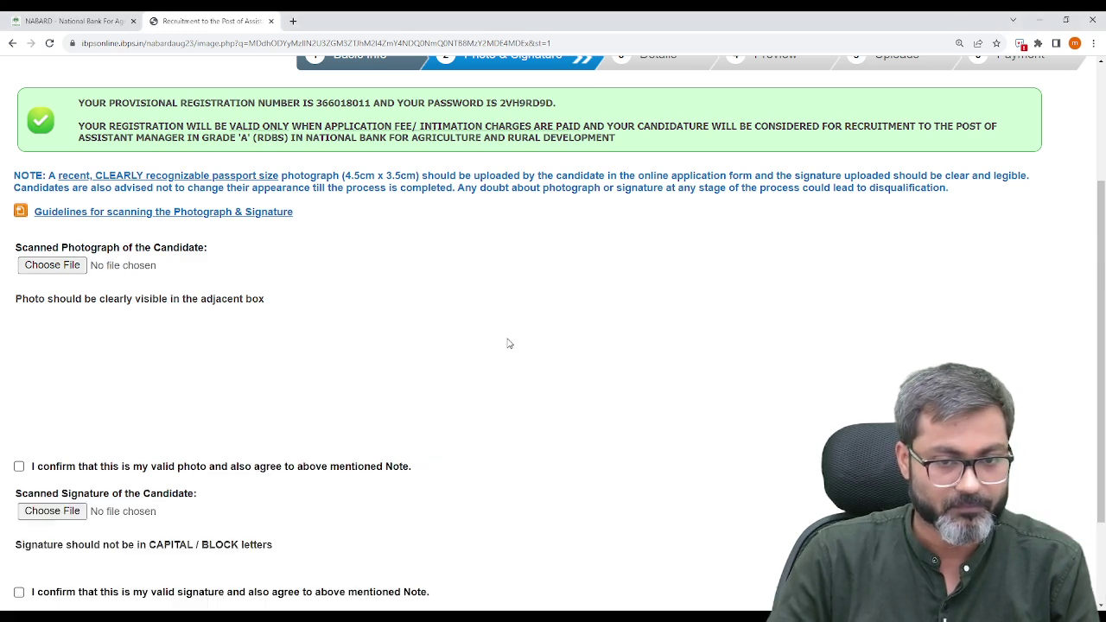
scroll(449, 459, down, 1)
click(19, 409)
Step: Upload the signature, confirm it is valid, and proceed to the Details step
scroll(245, 449, down, 1)
click(48, 386)
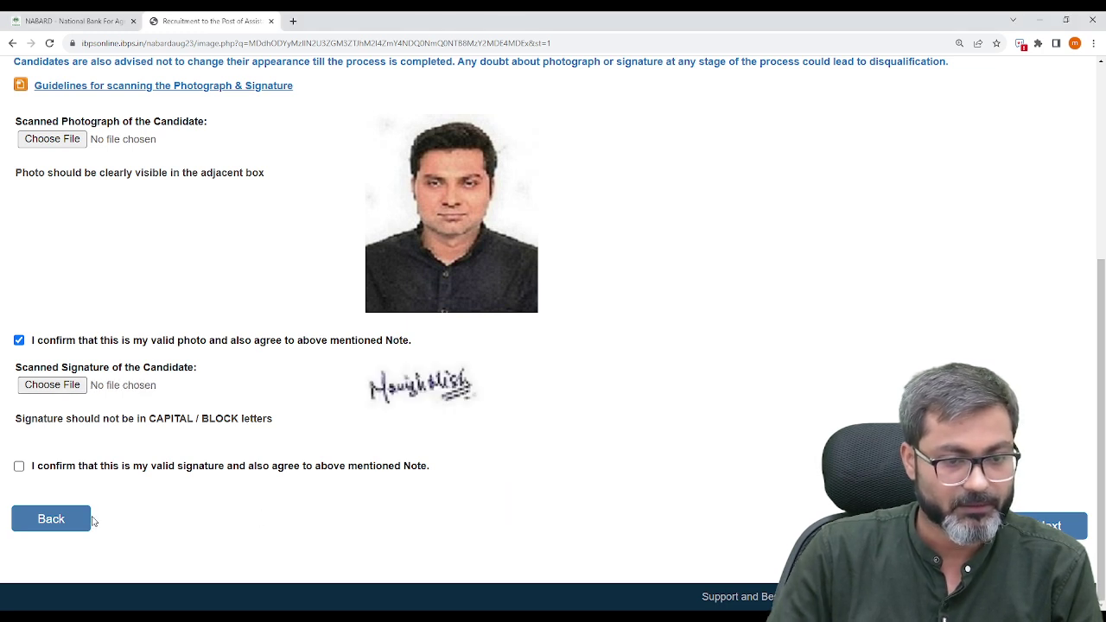
click(20, 467)
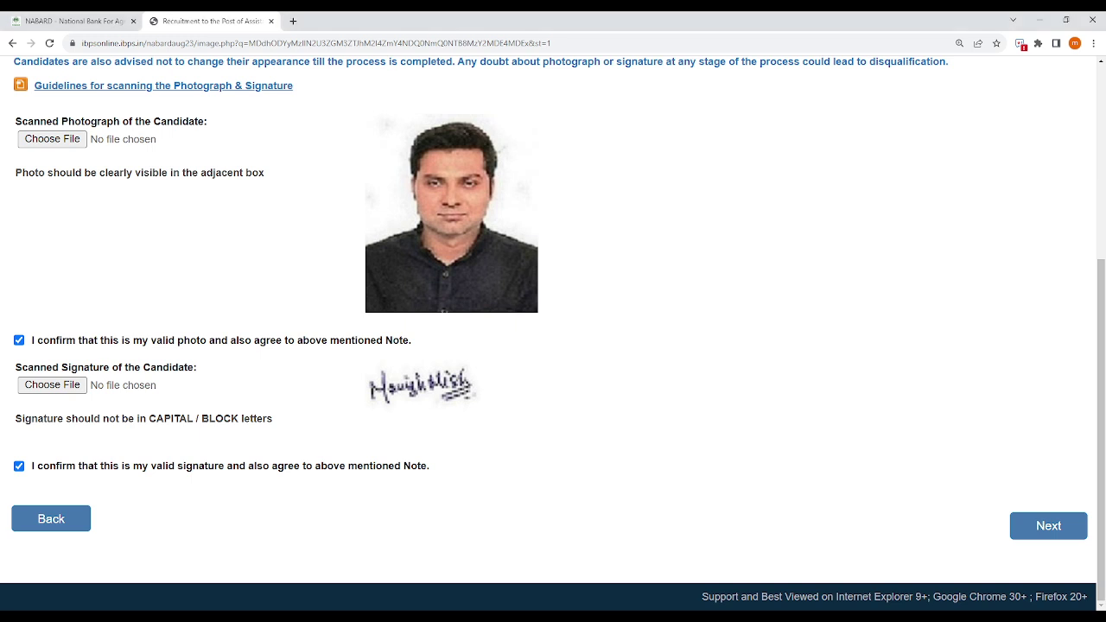
click(1048, 526)
Step: Set the discipline to General and the category to OBC, dismissing the category warnings
scroll(585, 443, down, 1)
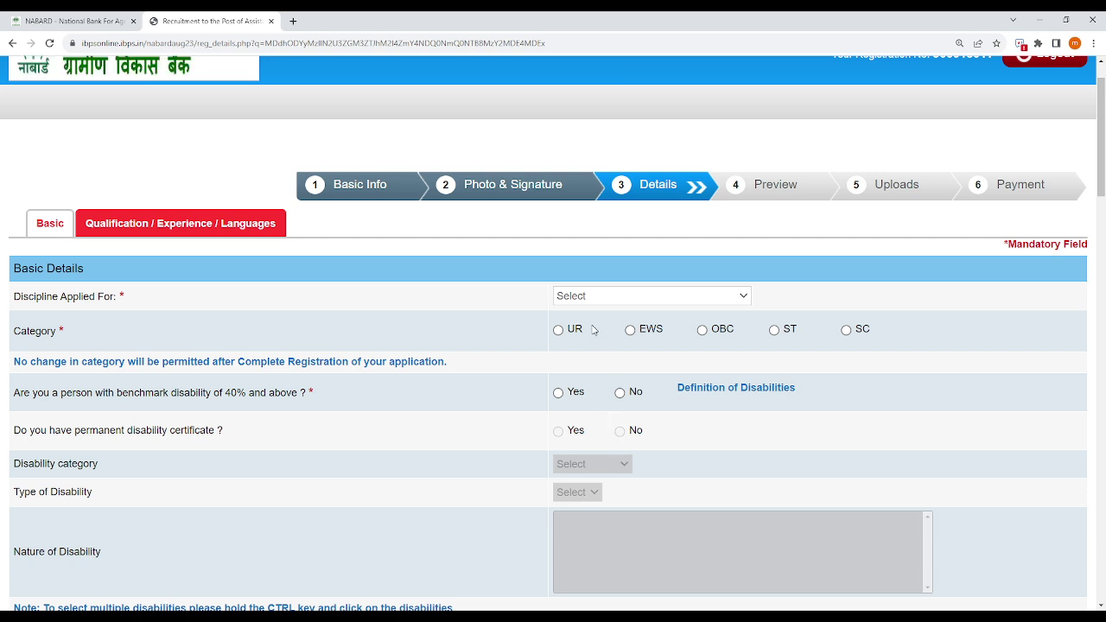
key(Down)
click(562, 330)
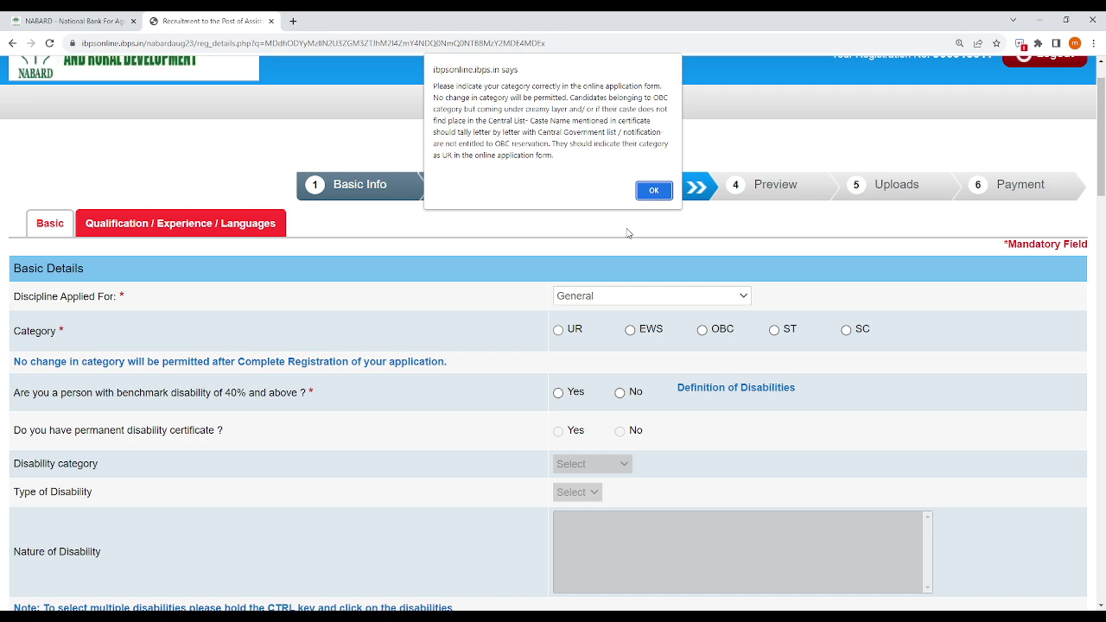
click(654, 190)
click(558, 330)
click(653, 189)
click(702, 330)
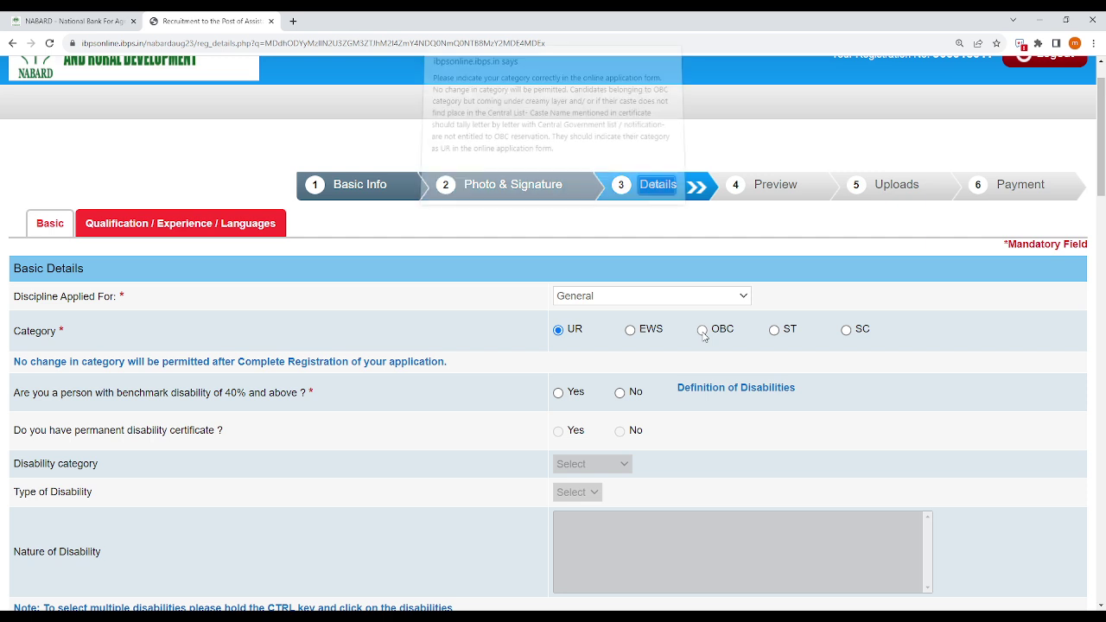
click(656, 190)
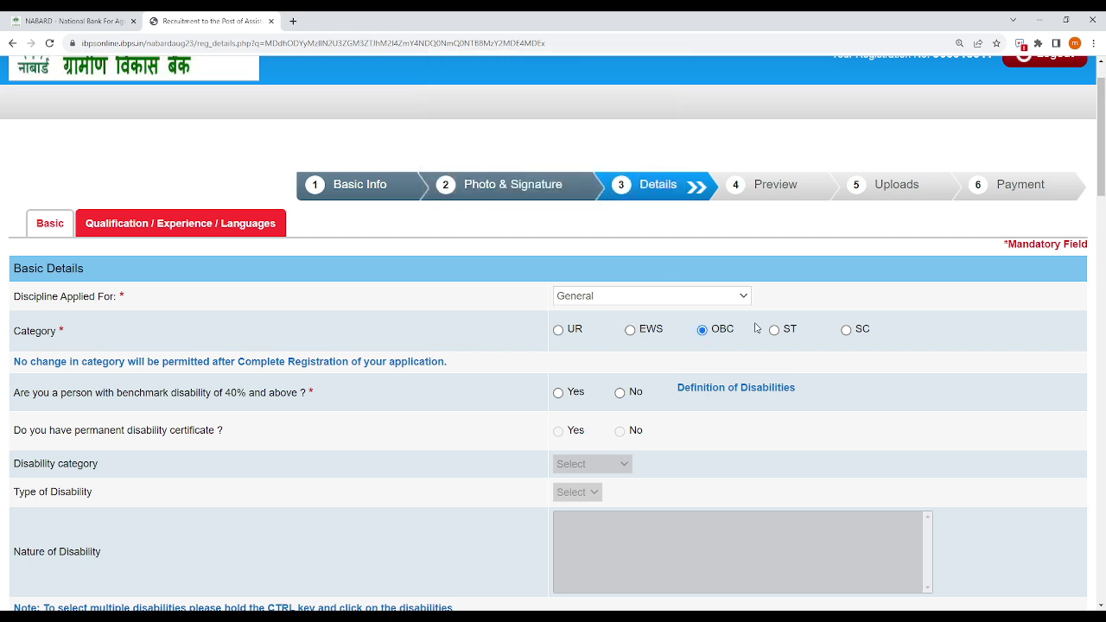
click(702, 333)
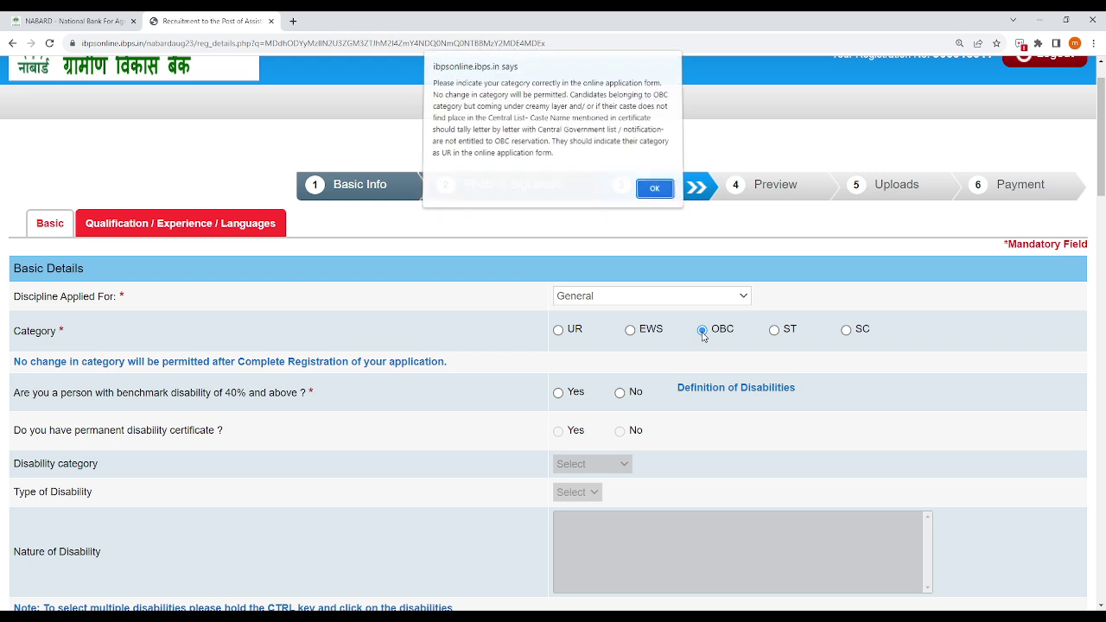
click(654, 189)
Step: Answer No to the writing-difficulty disability question
scroll(790, 383, down, 1)
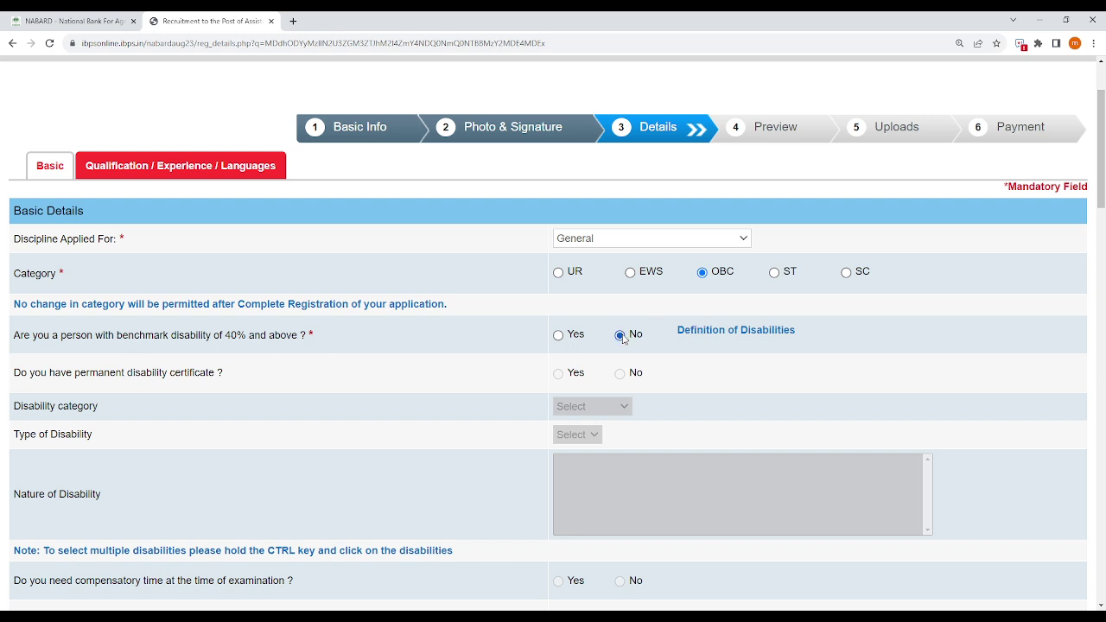
scroll(676, 372, down, 1)
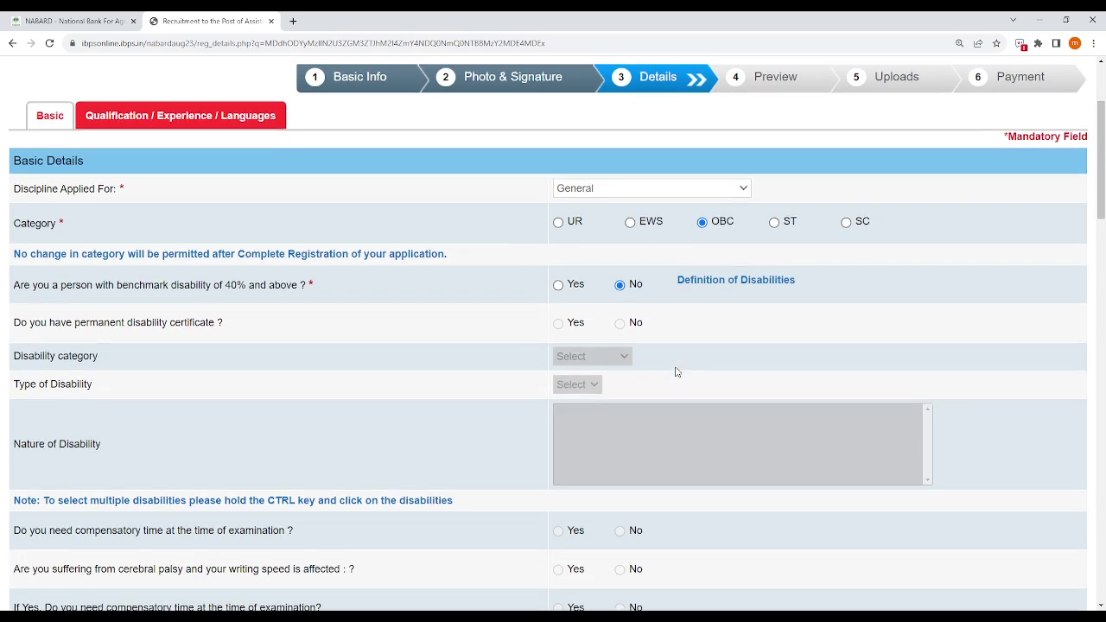
scroll(617, 373, down, 2)
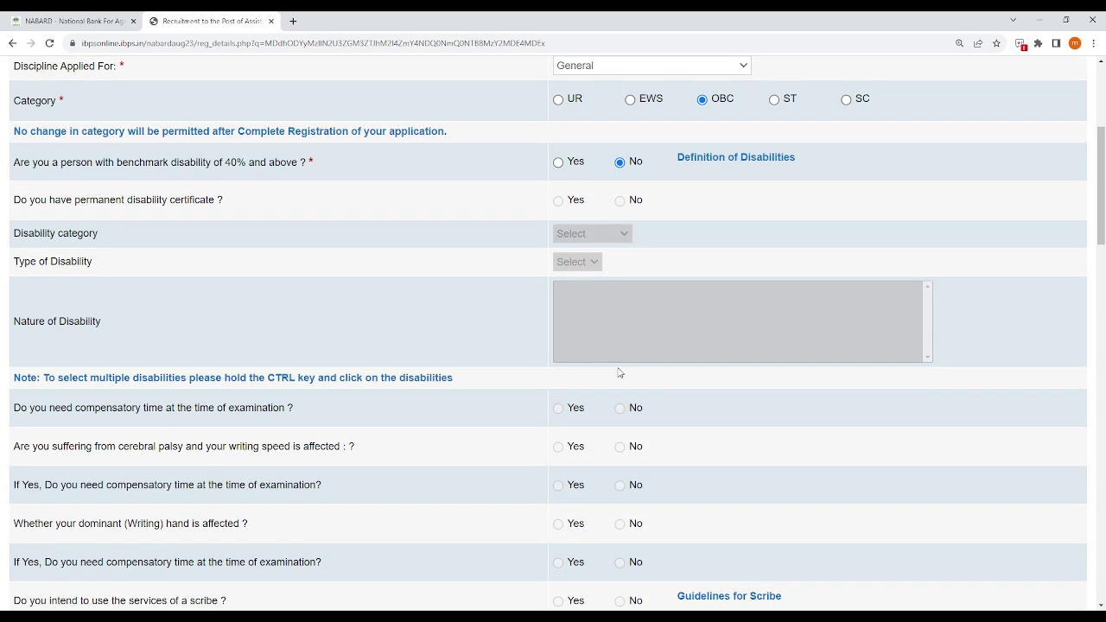
scroll(600, 246, up, 1)
scroll(601, 245, up, 1)
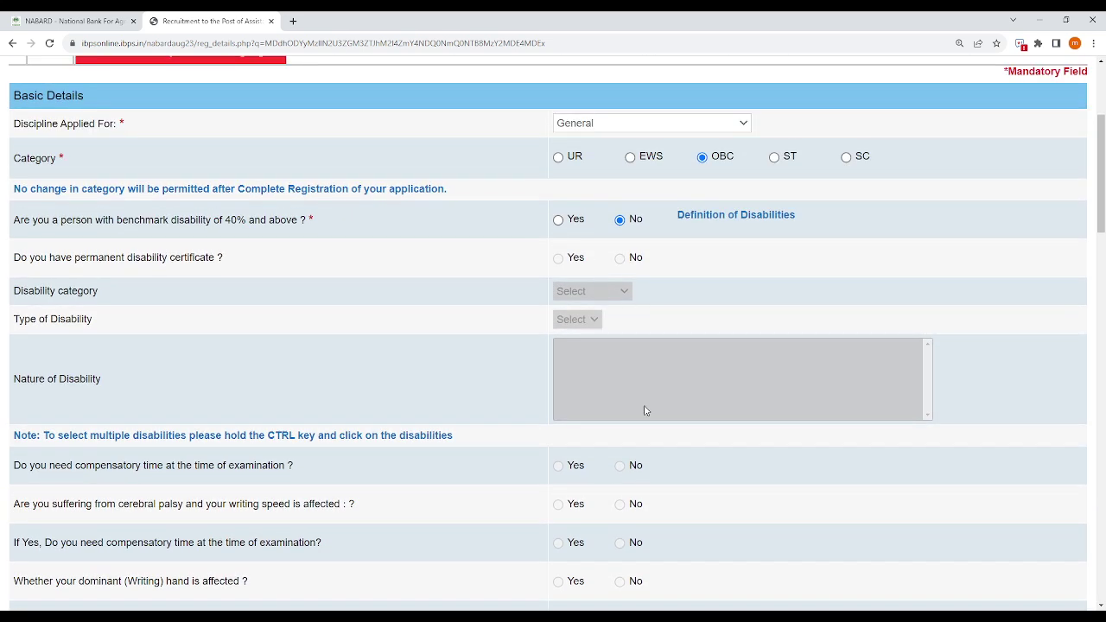
scroll(644, 393, down, 2)
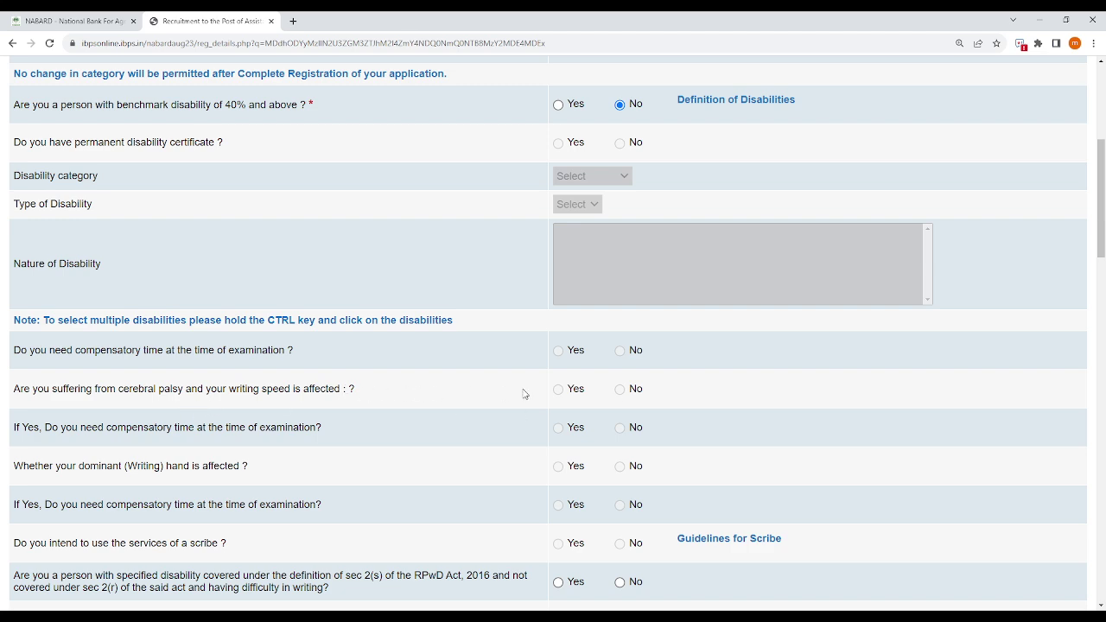
scroll(578, 389, down, 1)
scroll(612, 439, down, 1)
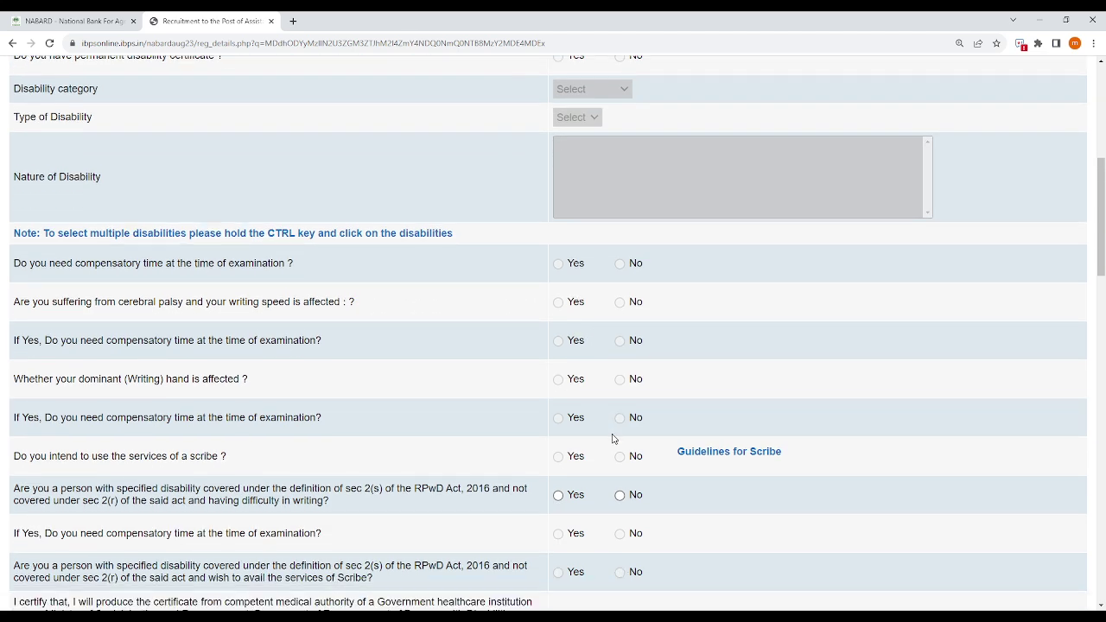
scroll(613, 439, down, 1)
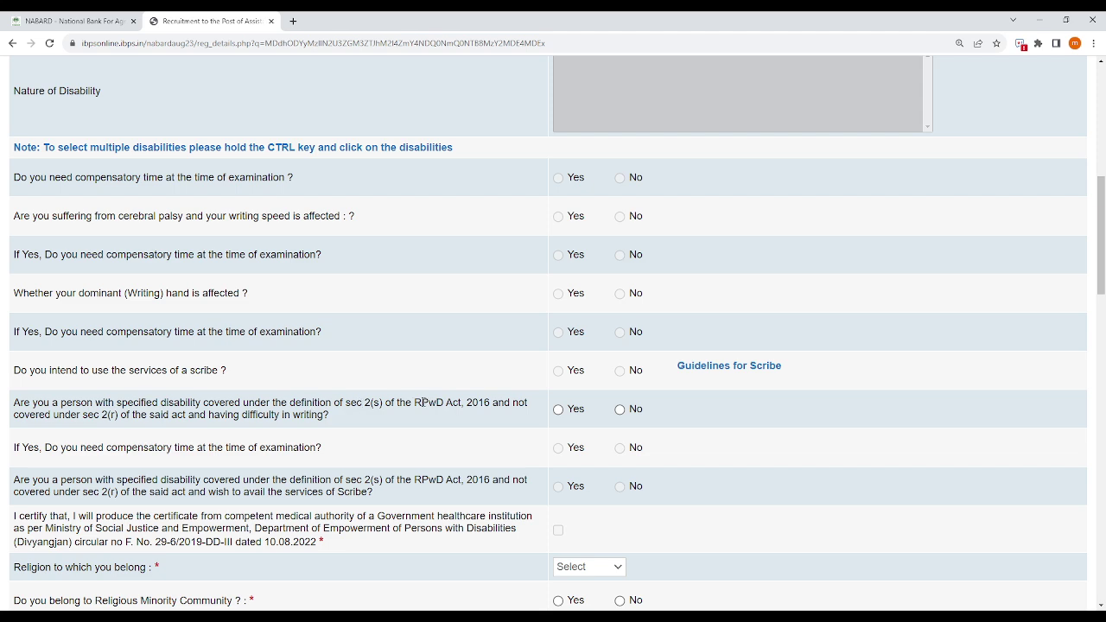
click(621, 411)
Step: Set religion to Hindu and answer No to belonging to a religious minority
scroll(723, 452, down, 1)
scroll(698, 450, down, 2)
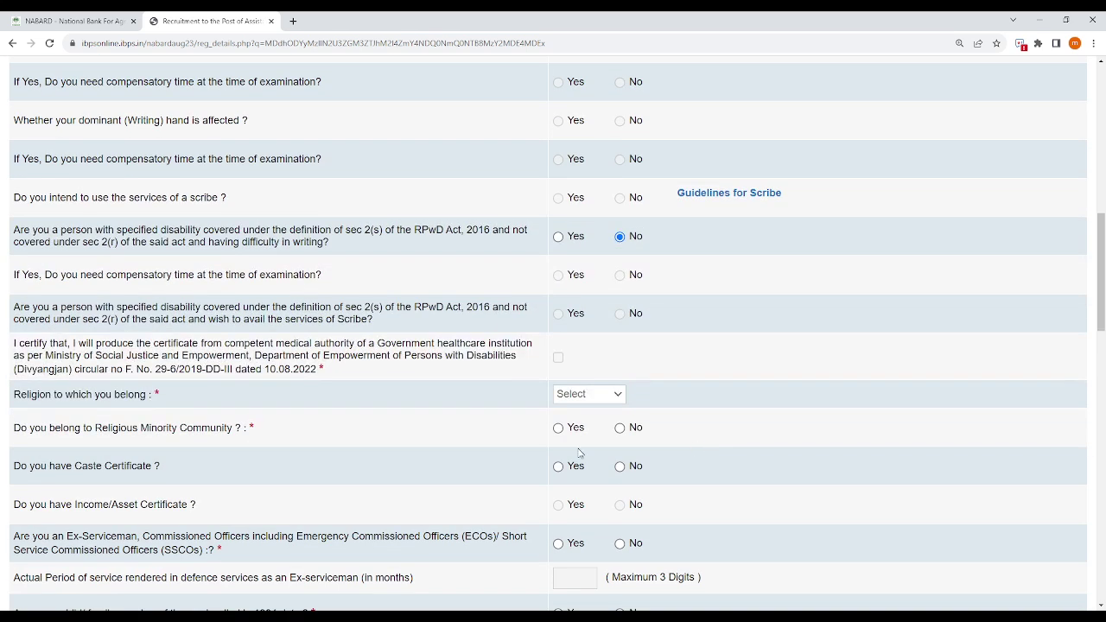
click(581, 399)
click(584, 458)
scroll(728, 400, down, 1)
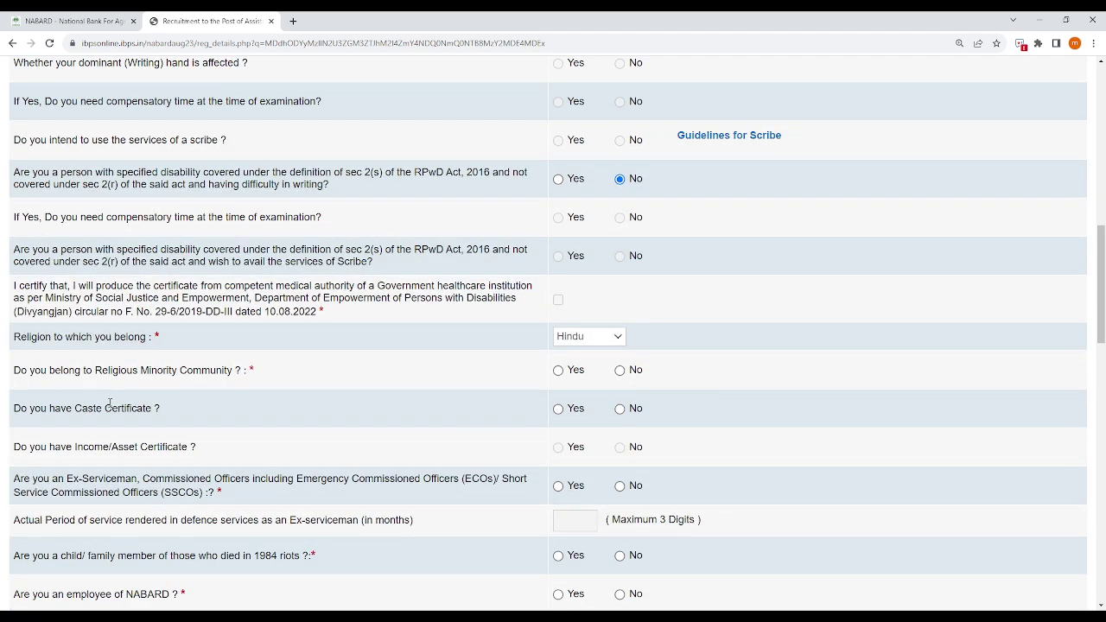
click(620, 370)
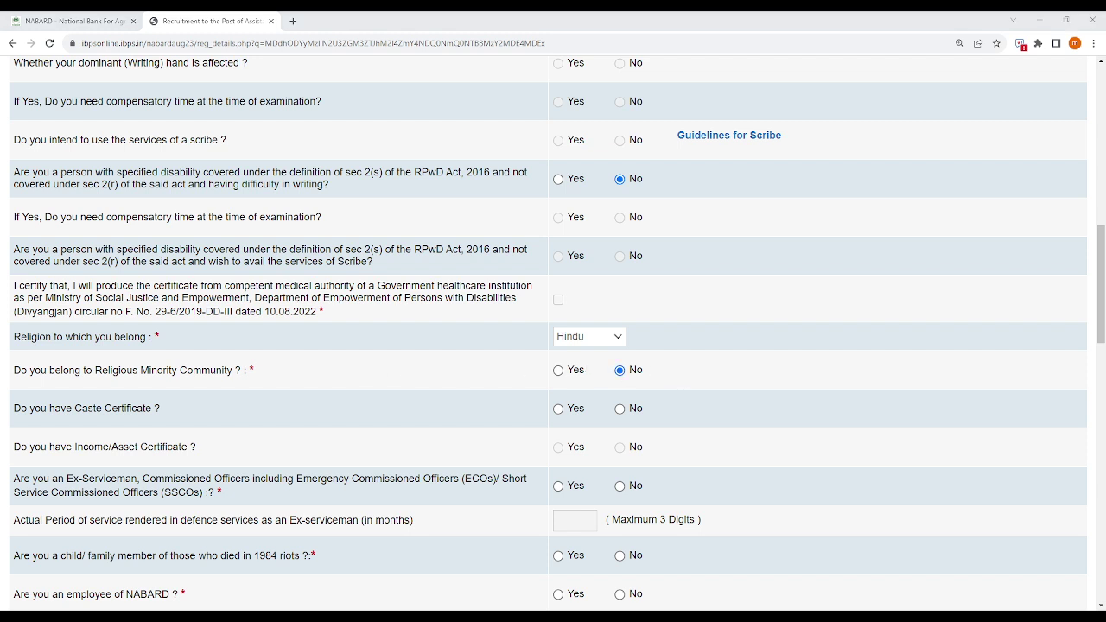
Step: Answer Yes to having a caste certificate and No to being an ex-serviceman
key(ctrl+plus)
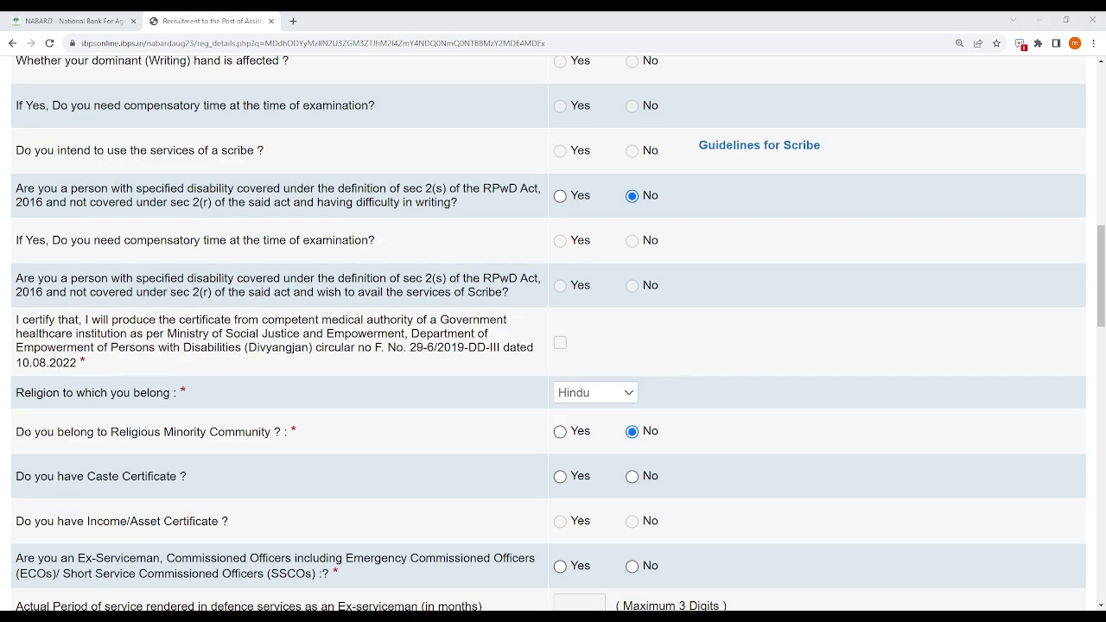
scroll(694, 398, down, 2)
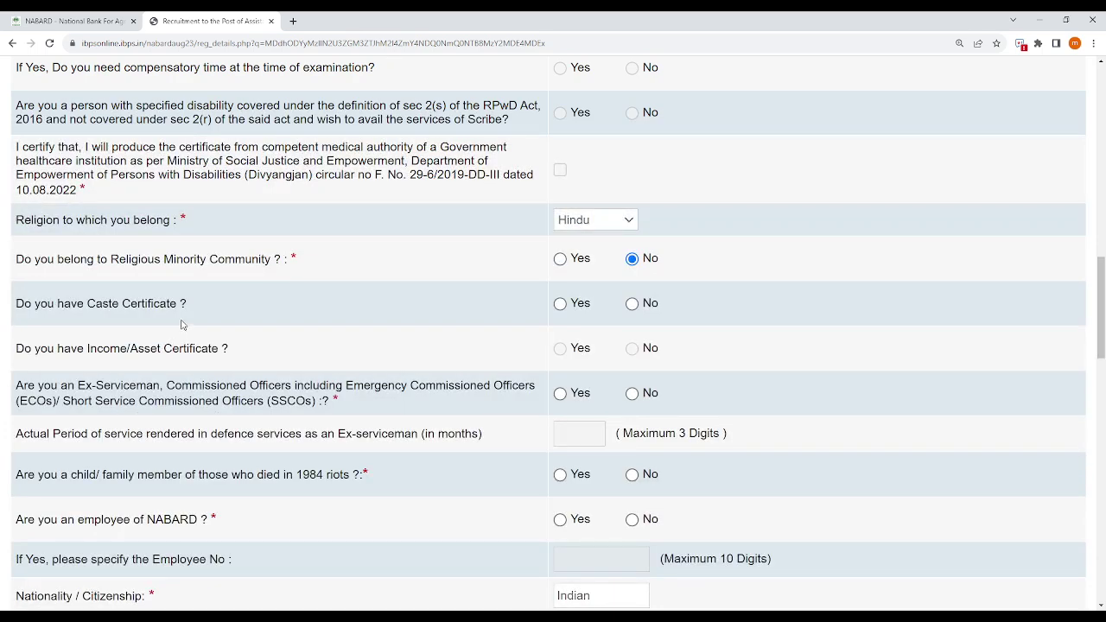
scroll(710, 283, up, 10)
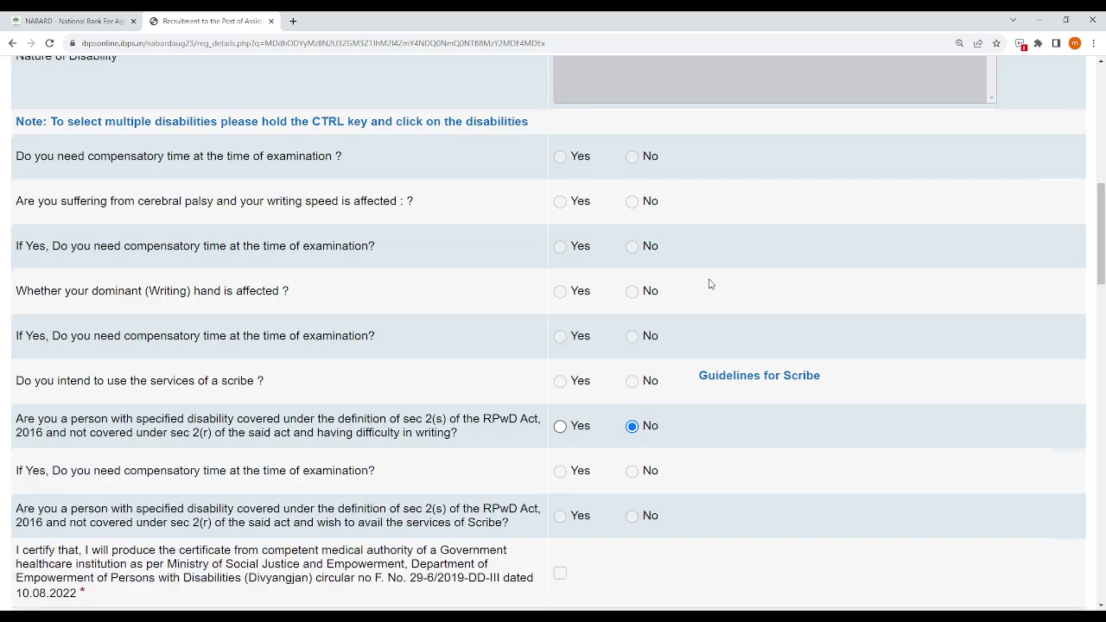
scroll(710, 283, up, 2)
scroll(730, 443, down, 10)
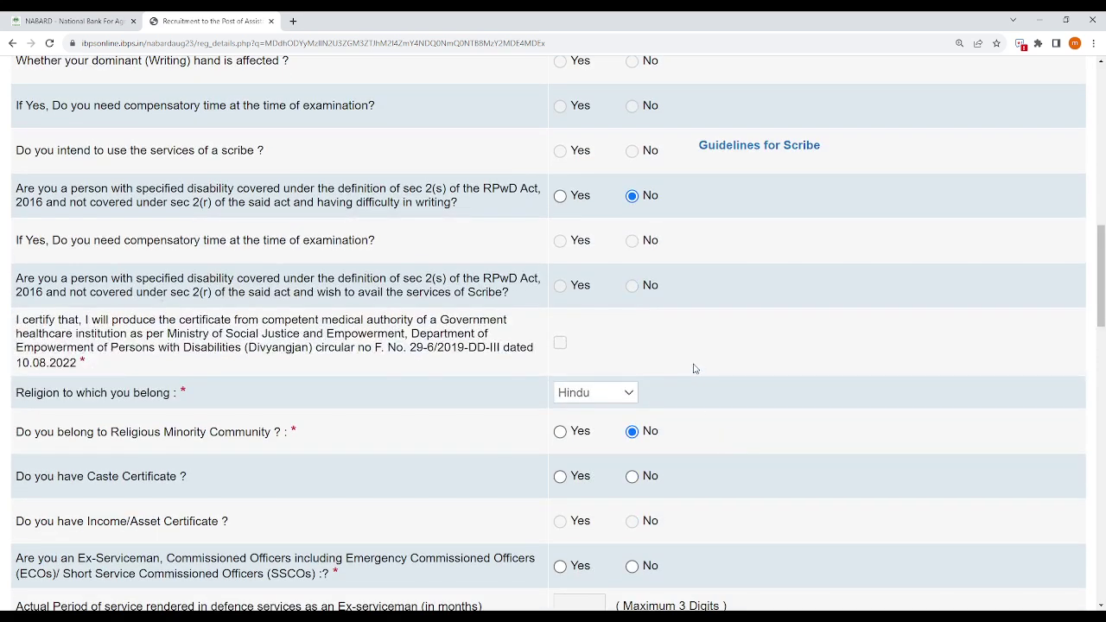
scroll(694, 369, down, 2)
click(560, 361)
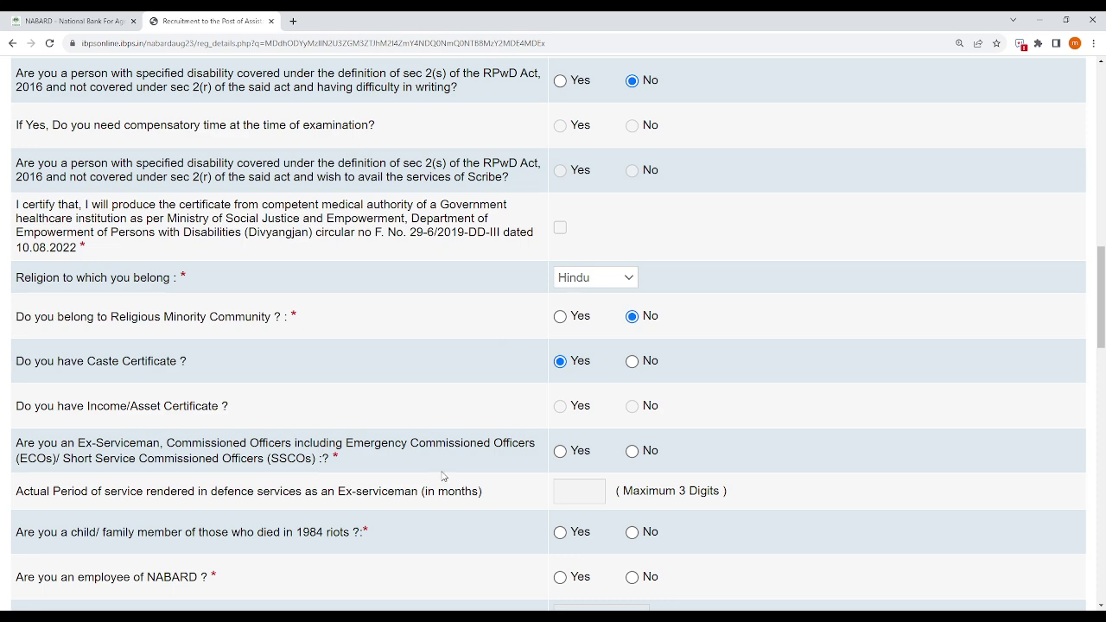
scroll(790, 396, down, 1)
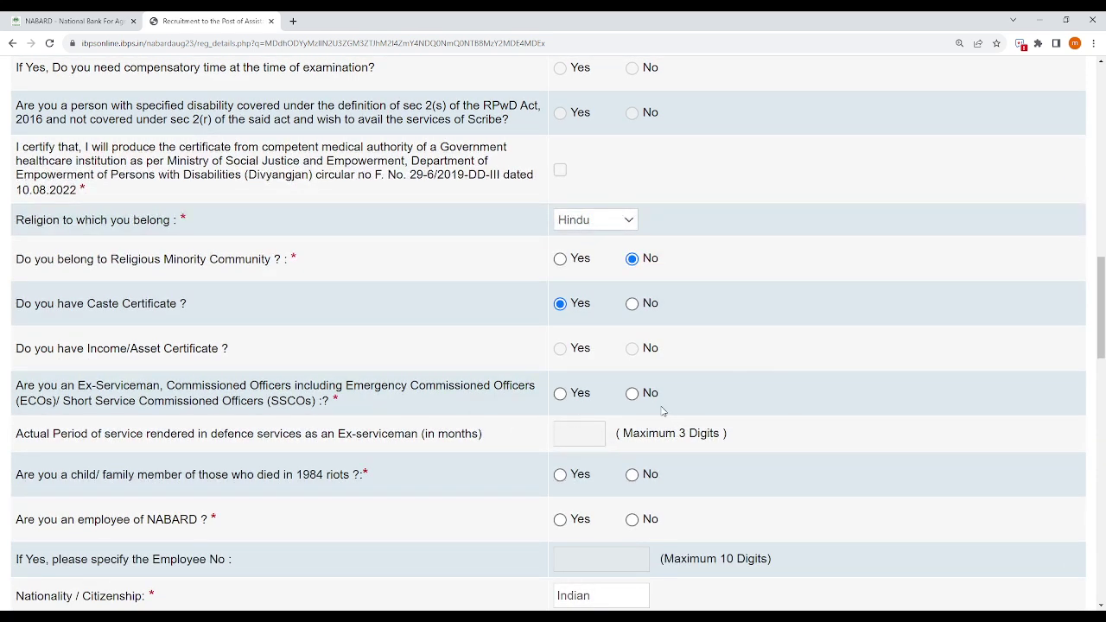
click(632, 394)
Step: Answer No to the 1984 riots question and to being a NABARD employee
scroll(757, 445, down, 2)
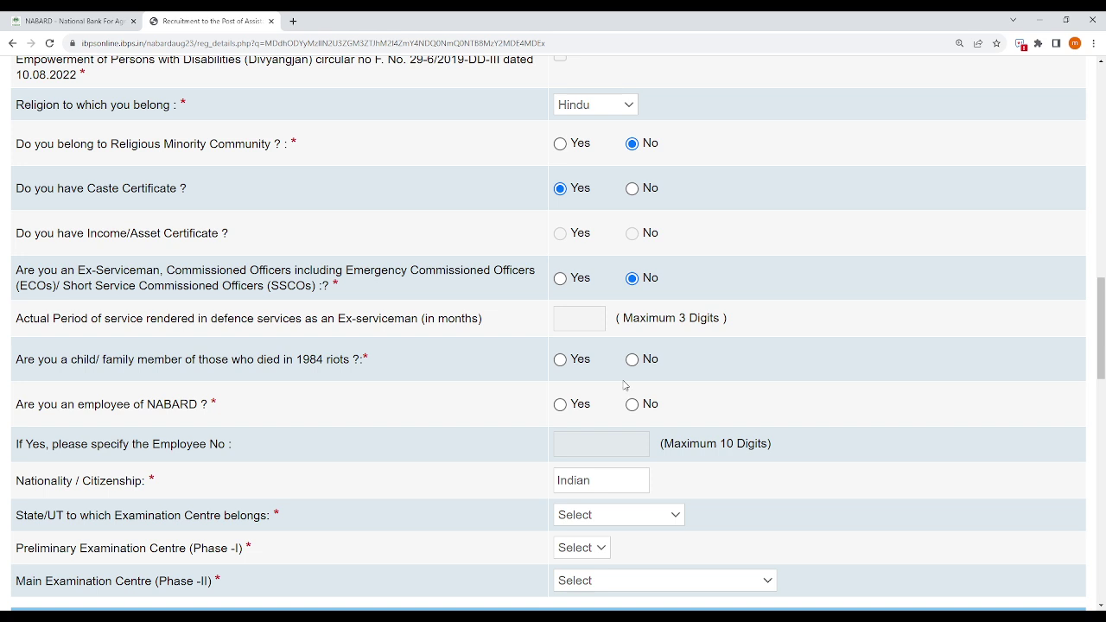
click(637, 362)
click(637, 406)
Step: Set the exam state to New Delhi and the preliminary centre to Delhi – NCR
scroll(796, 449, down, 1)
scroll(796, 450, down, 1)
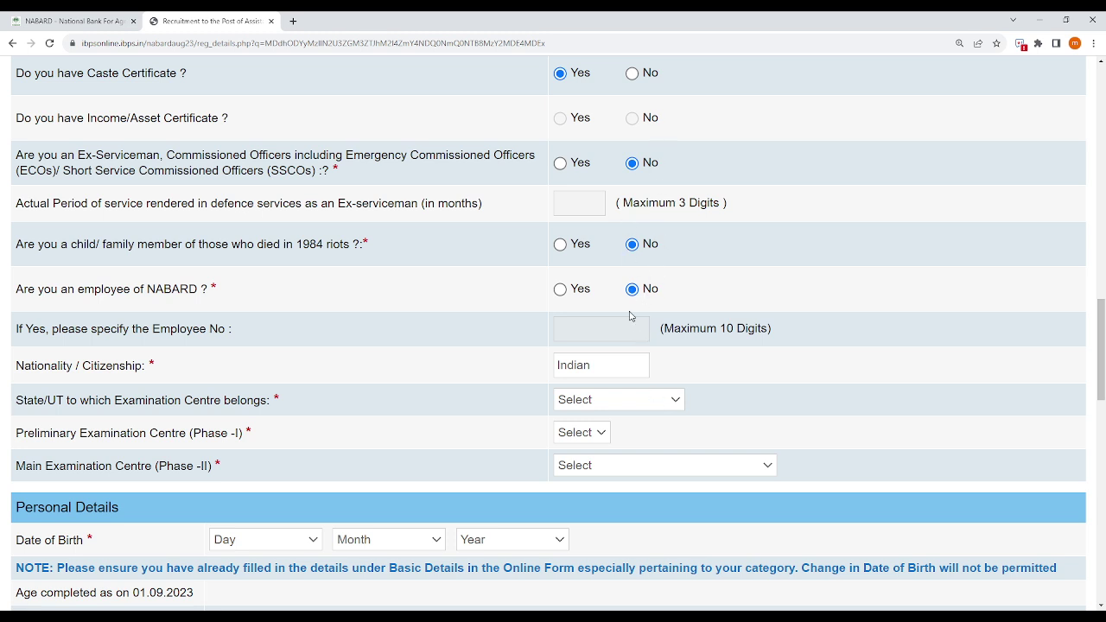
click(614, 223)
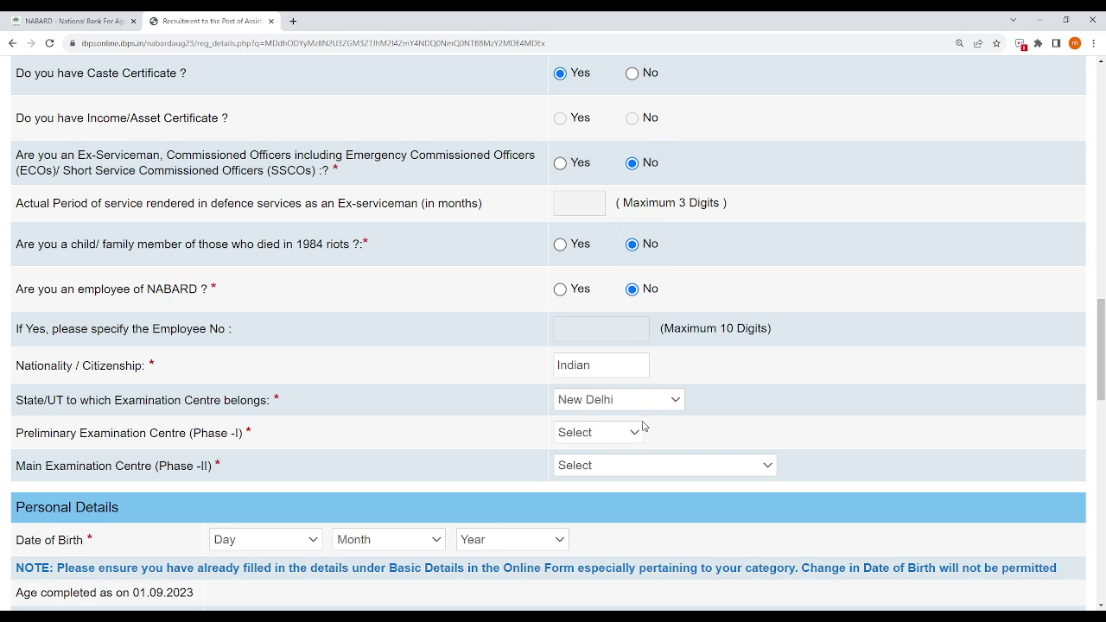
scroll(647, 425, down, 1)
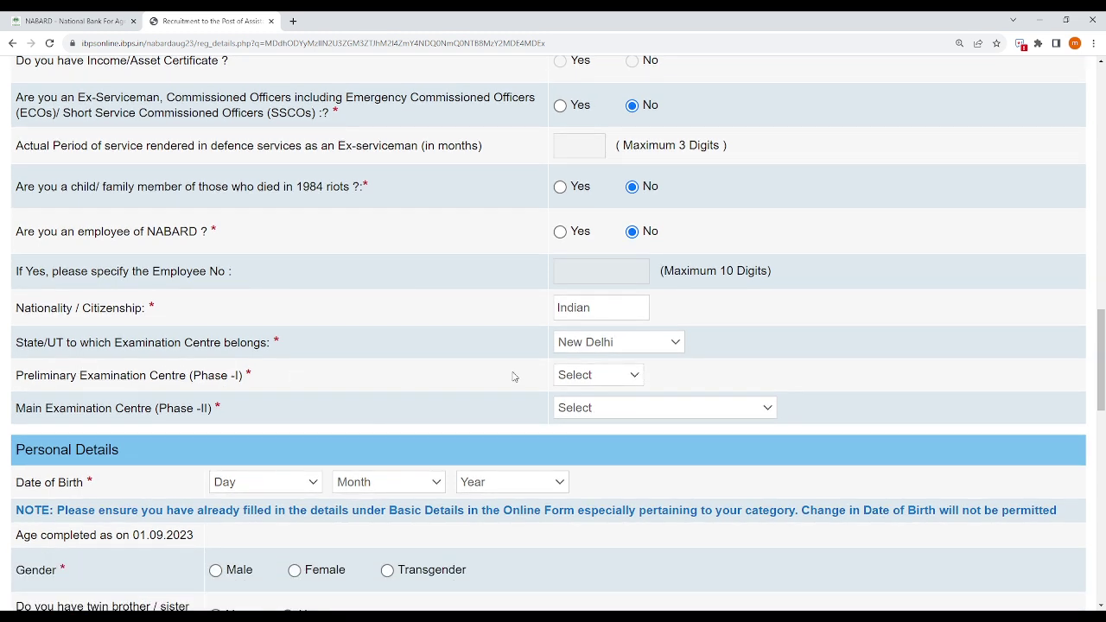
click(620, 401)
scroll(698, 355, down, 2)
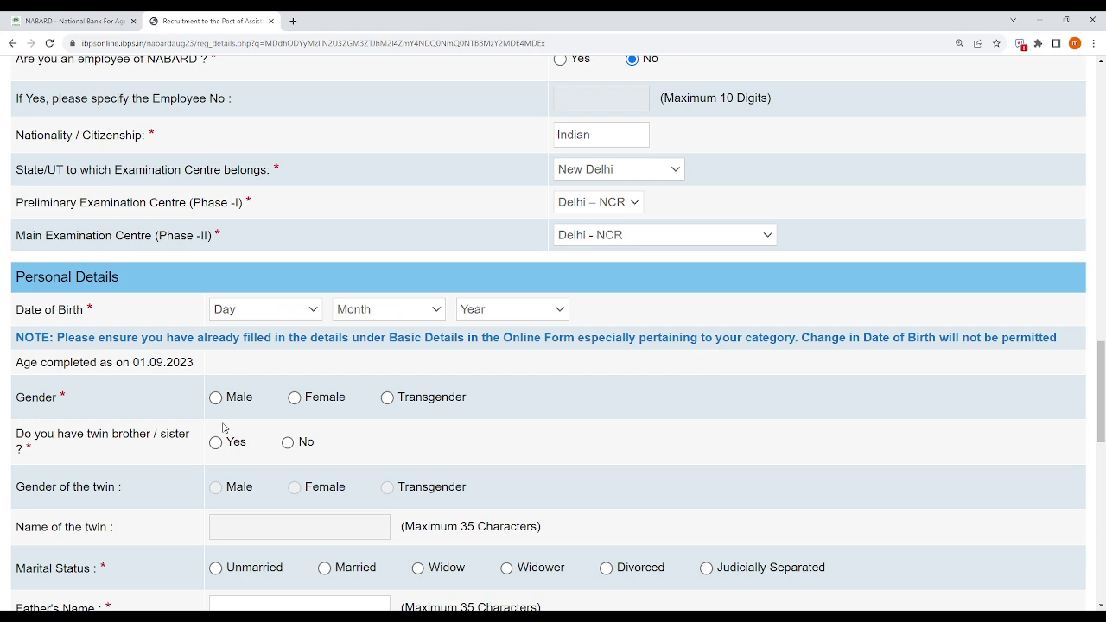
key(Tab)
key(Tab)
Step: Mark gender Male, twin No, and marital status Unmarried
scroll(518, 388, down, 1)
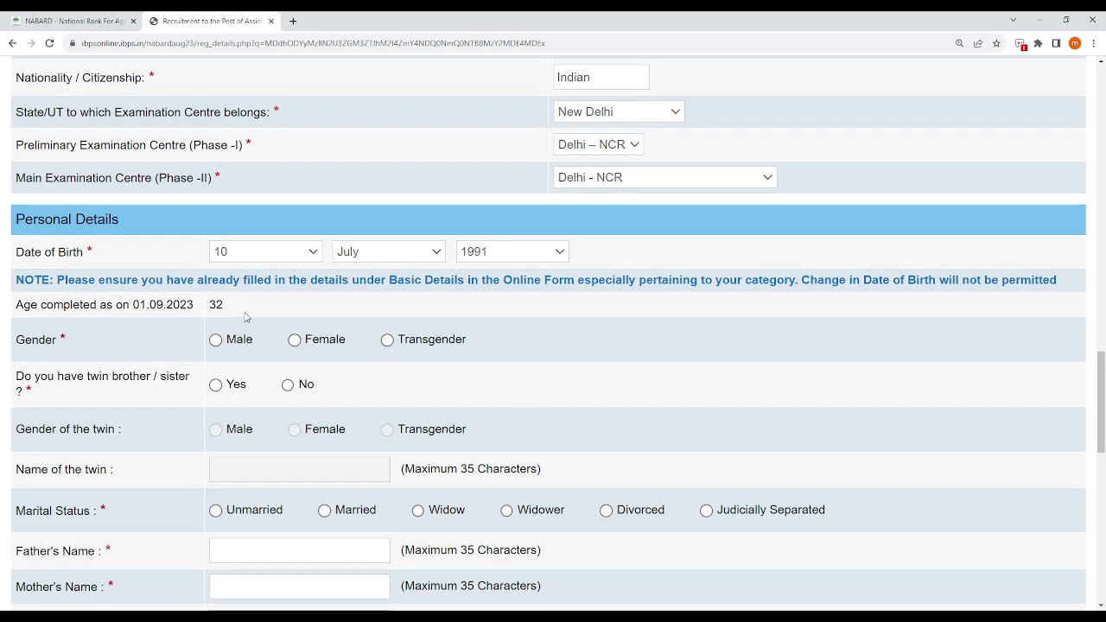
click(224, 344)
scroll(377, 370, down, 3)
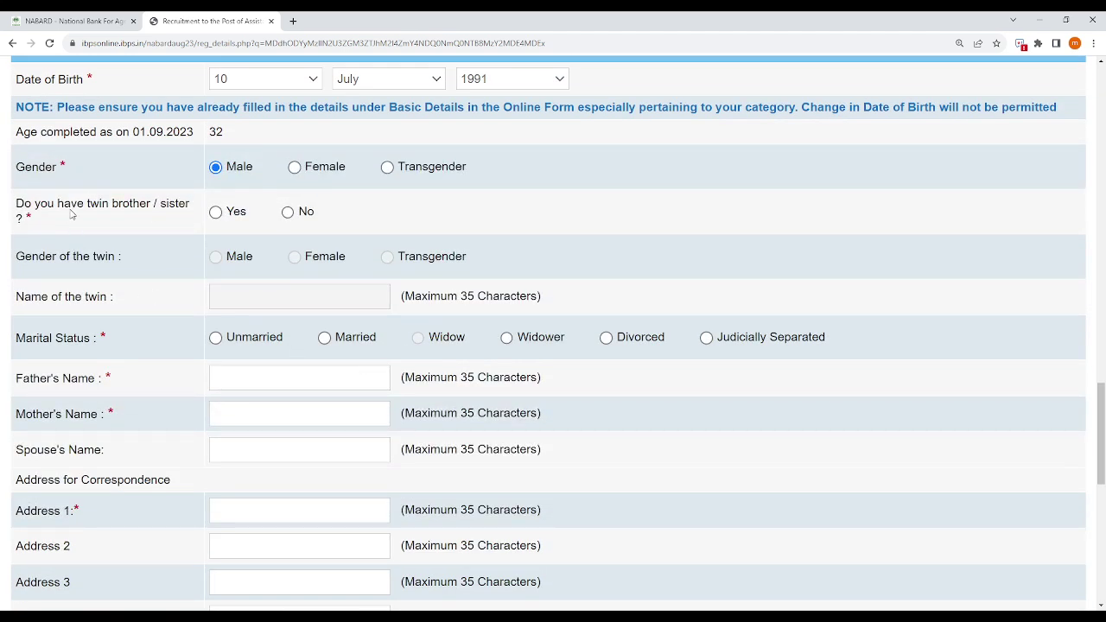
click(287, 213)
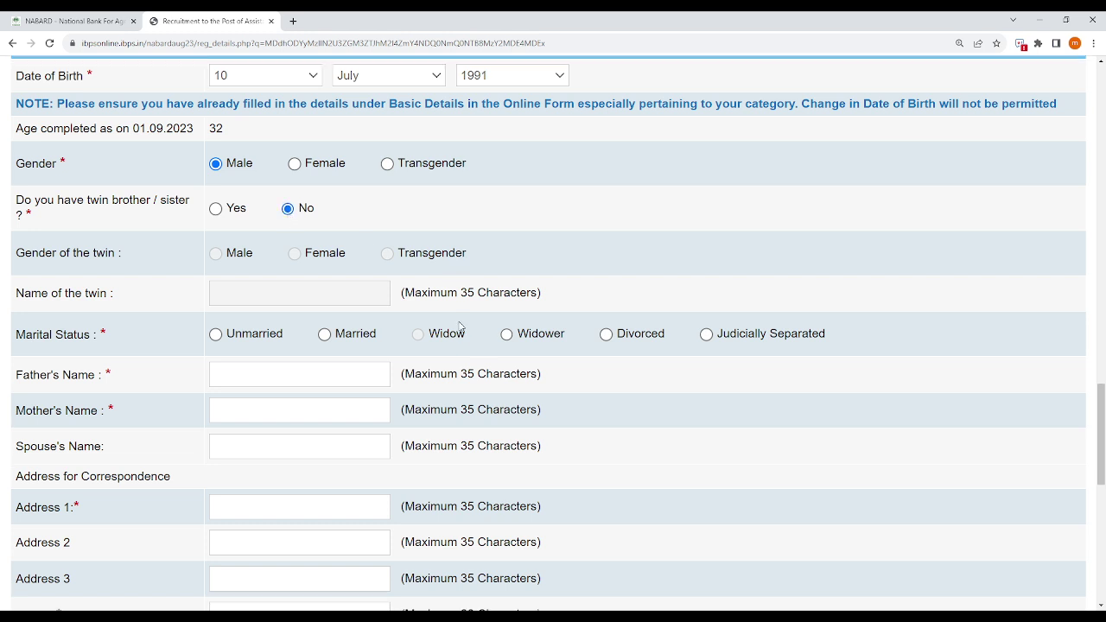
scroll(461, 327, down, 1)
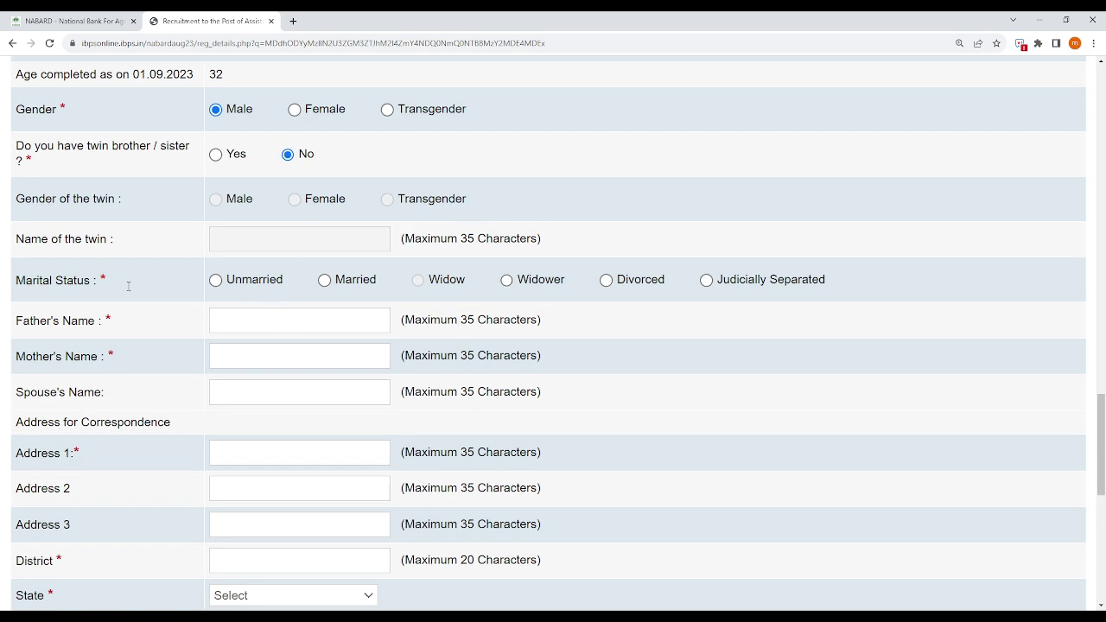
click(230, 289)
Step: Enter the father's and mother's full names
scroll(284, 314, down, 2)
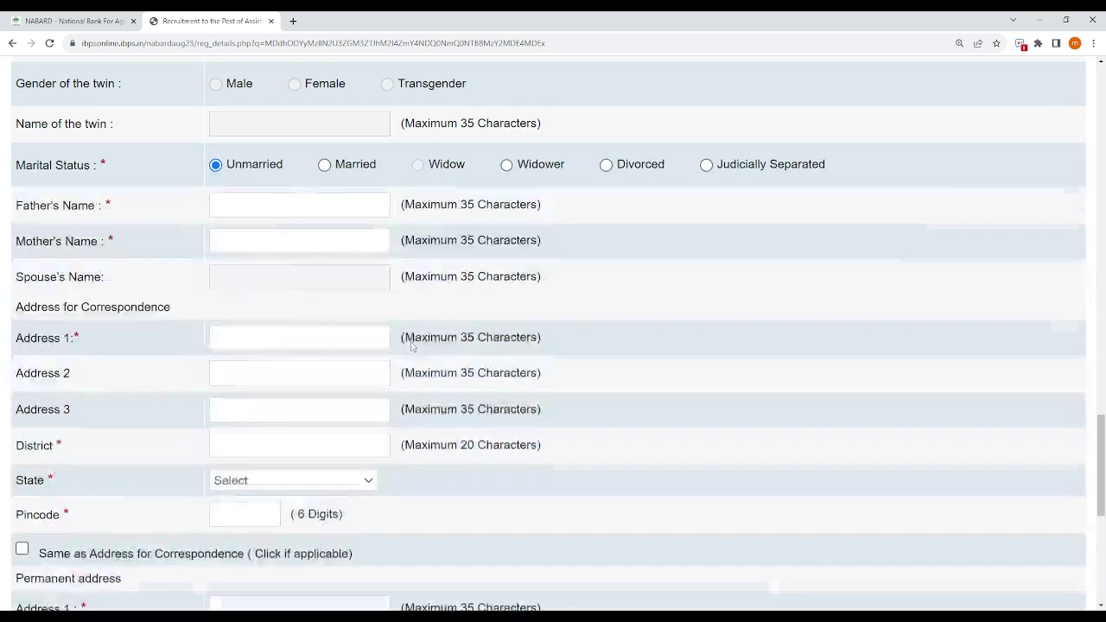
click(273, 209)
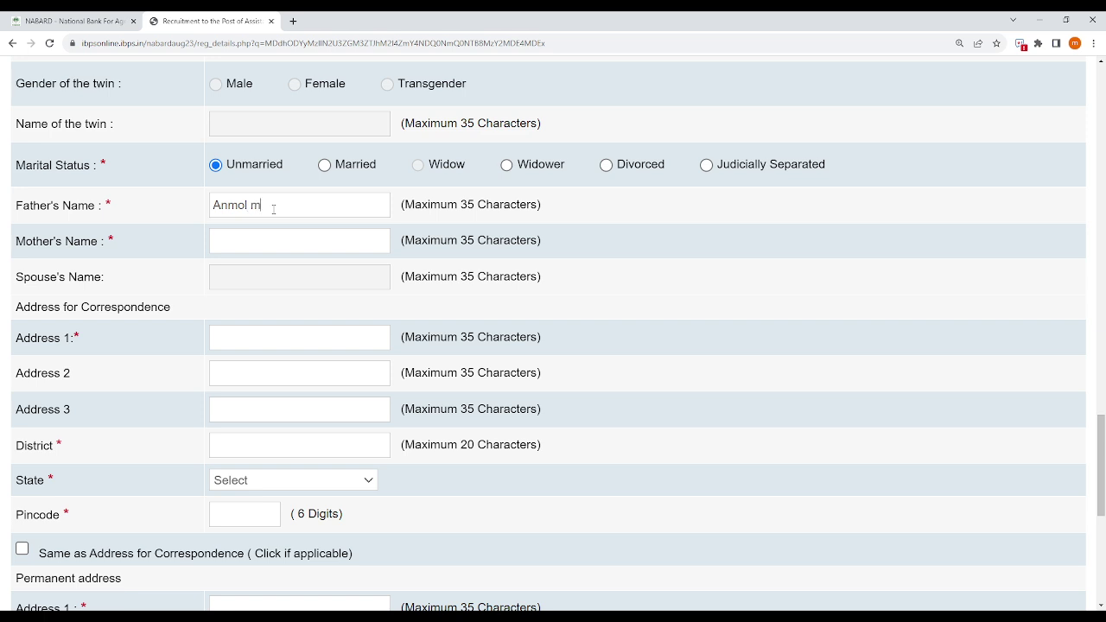
key(Tab)
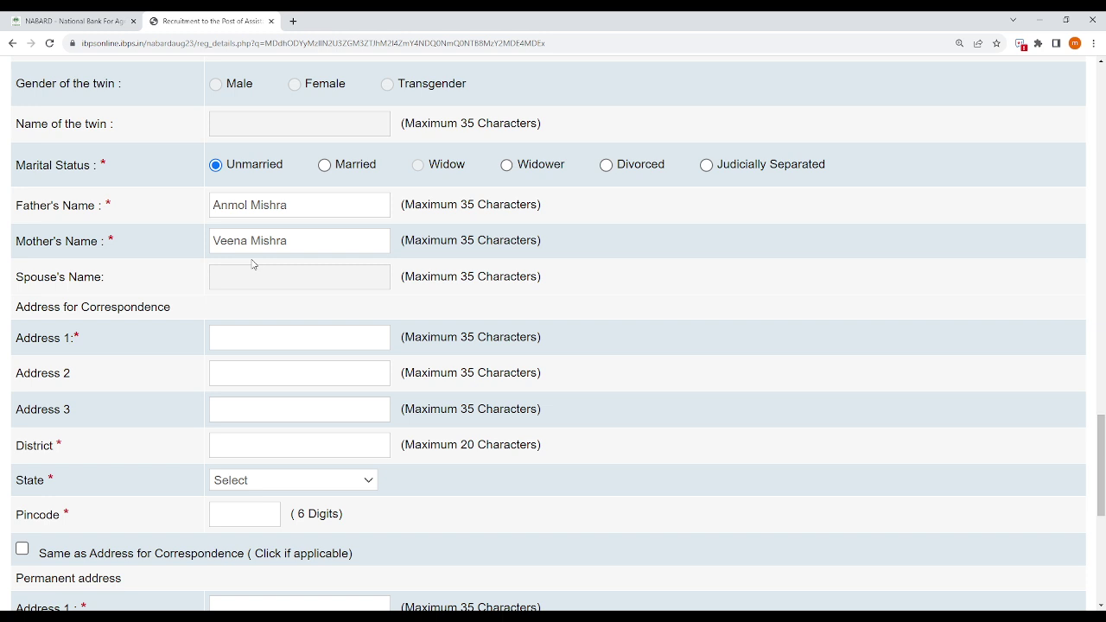
scroll(275, 298, down, 1)
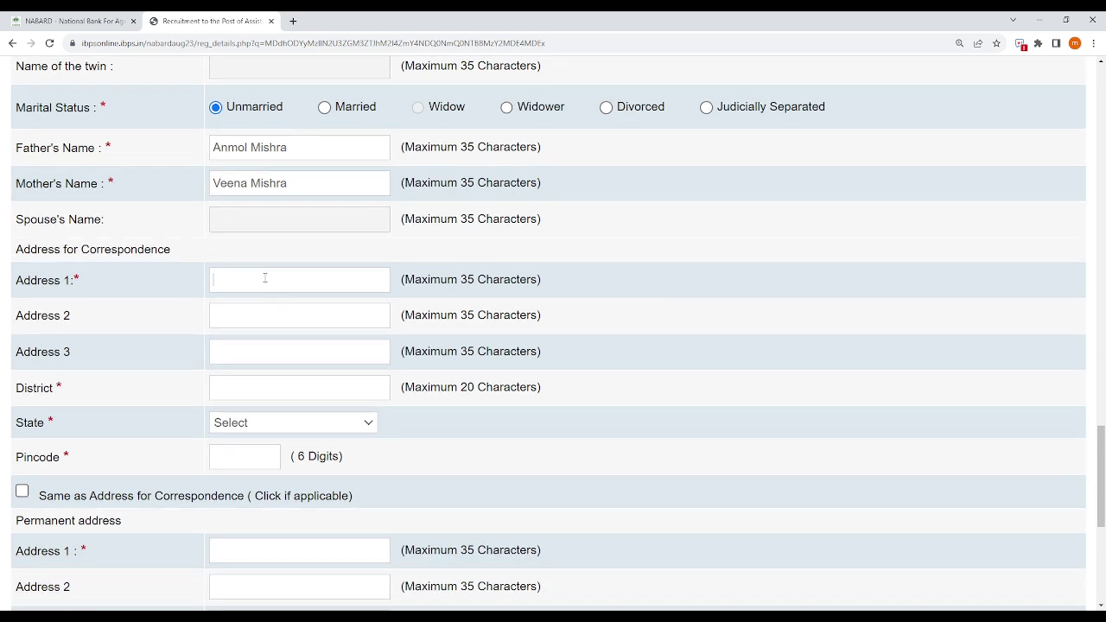
Step: Enter the correspondence address line, district, state DELHI and pincode
text(South East)
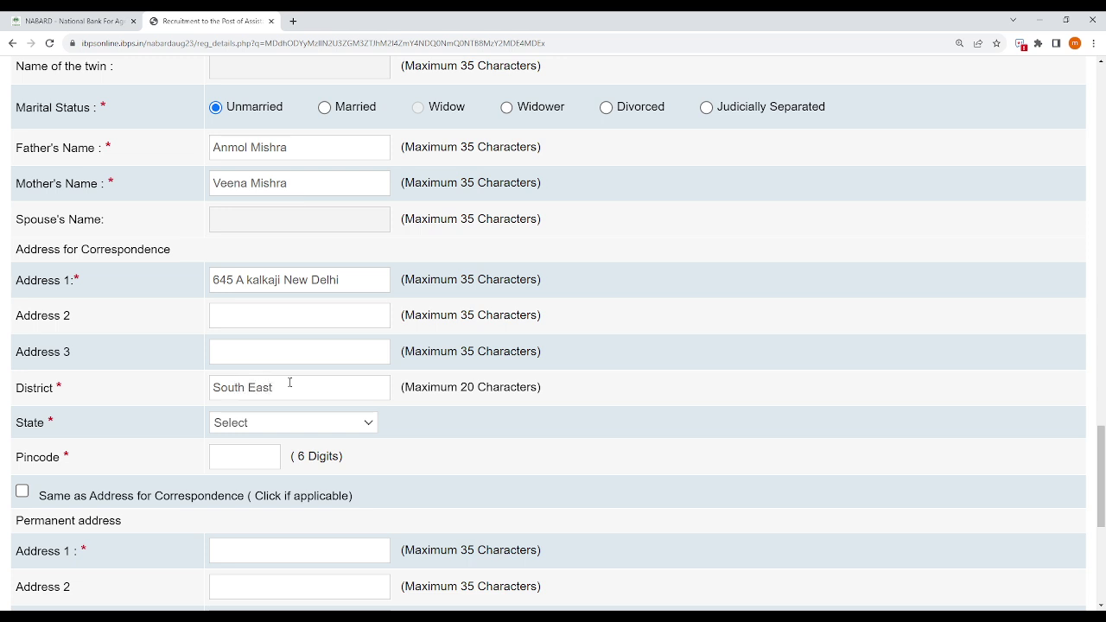
click(269, 259)
key(d)
scroll(289, 399, down, 2)
click(240, 343)
text(110019)
Step: Tick 'Same as Address for Correspondence' so the permanent address is copied
scroll(415, 375, down, 2)
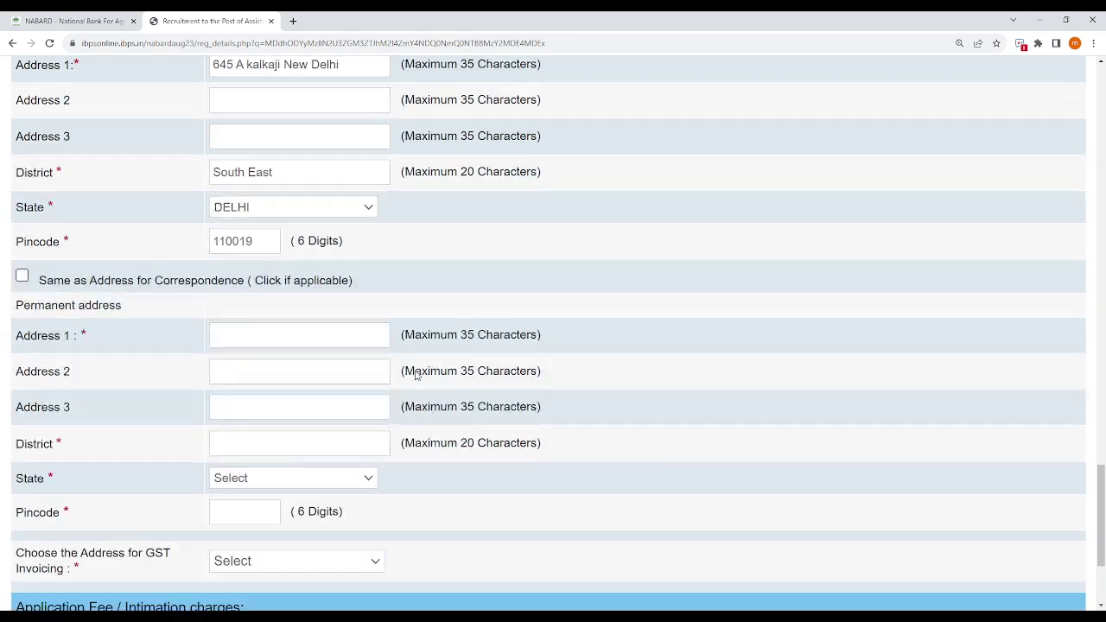
click(22, 204)
scroll(447, 377, down, 2)
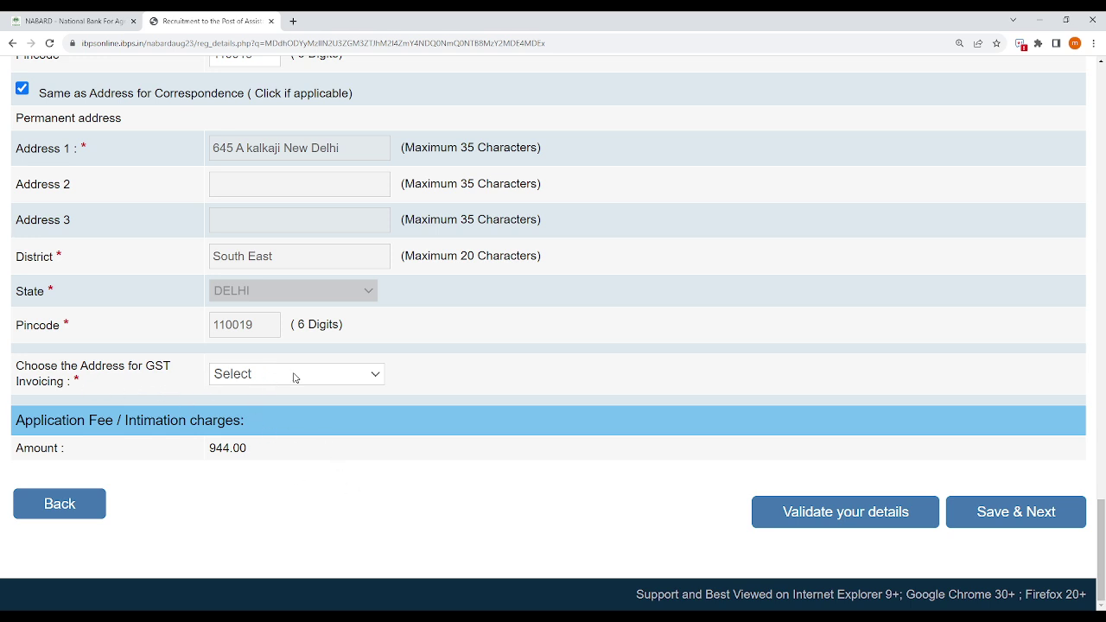
Step: Choose Permanent Address for GST invoicing, validate the details, and save to continue
click(289, 431)
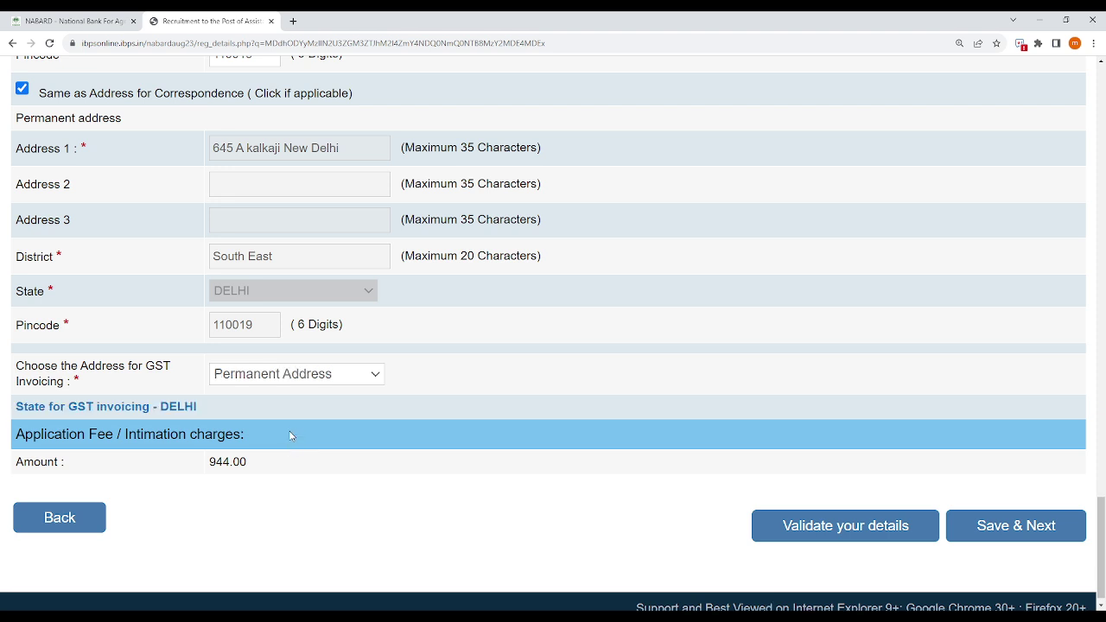
click(868, 535)
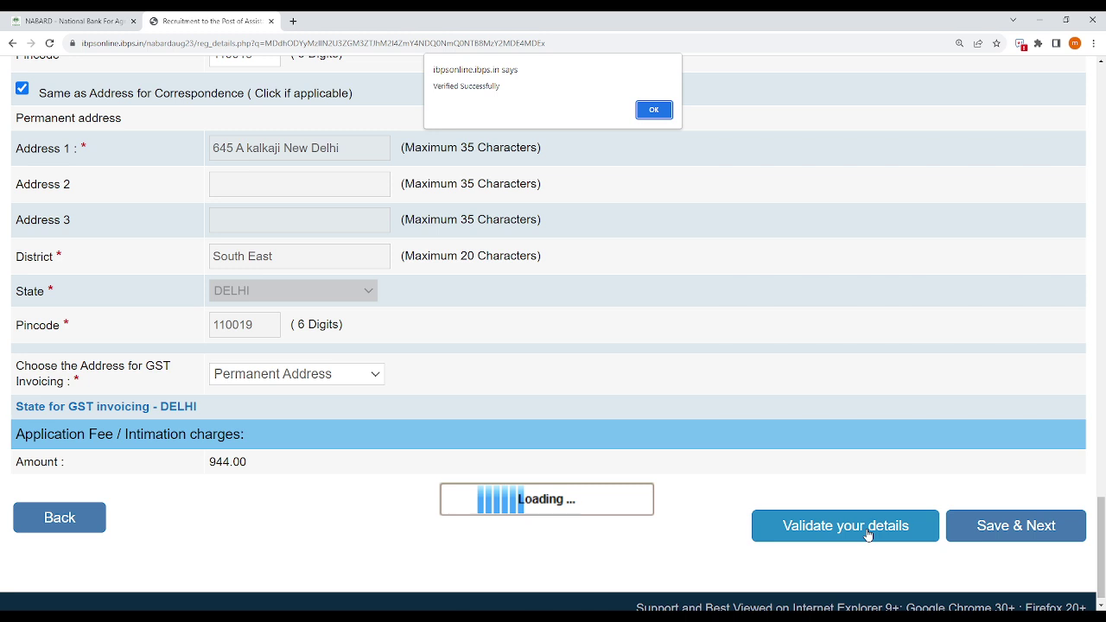
click(654, 111)
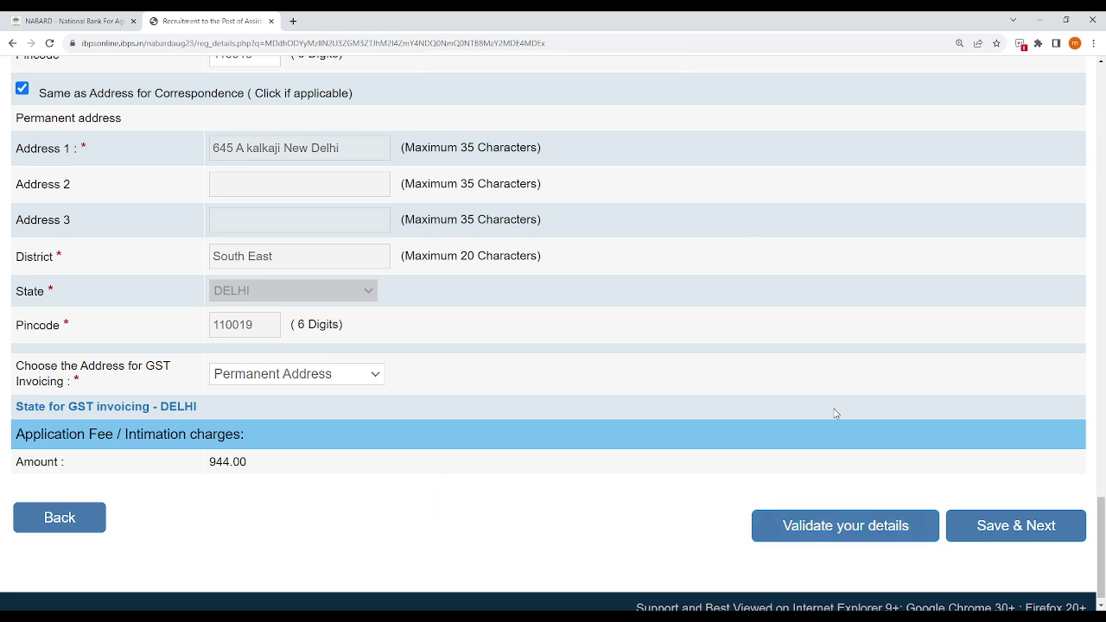
click(1056, 535)
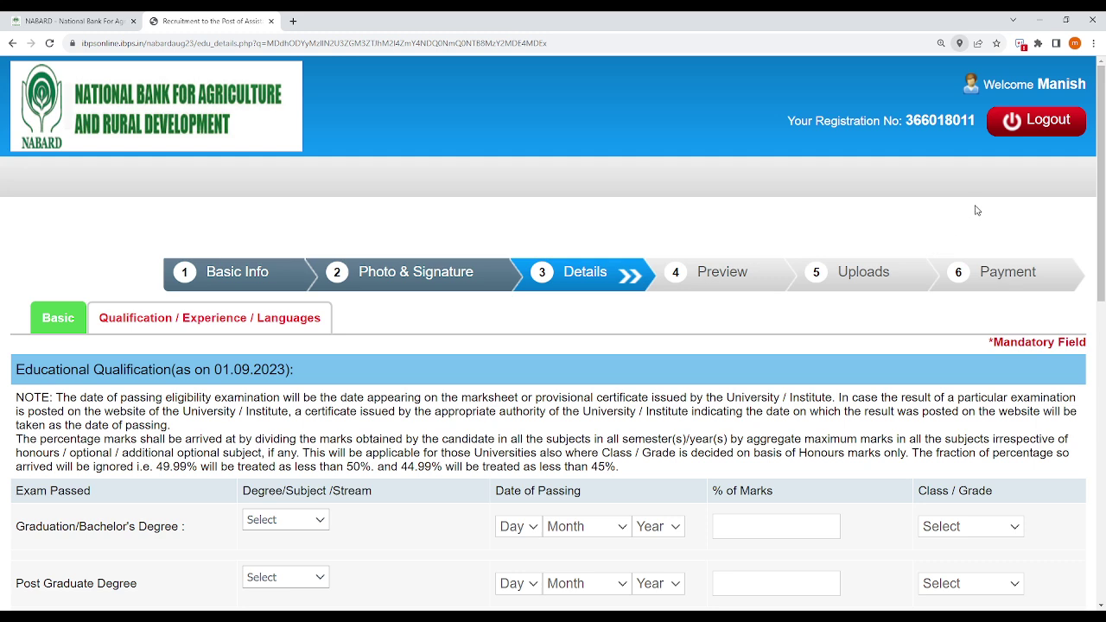
Step: Choose Science as the graduation stream and enter the passing day and month, 20 July
scroll(993, 444, down, 2)
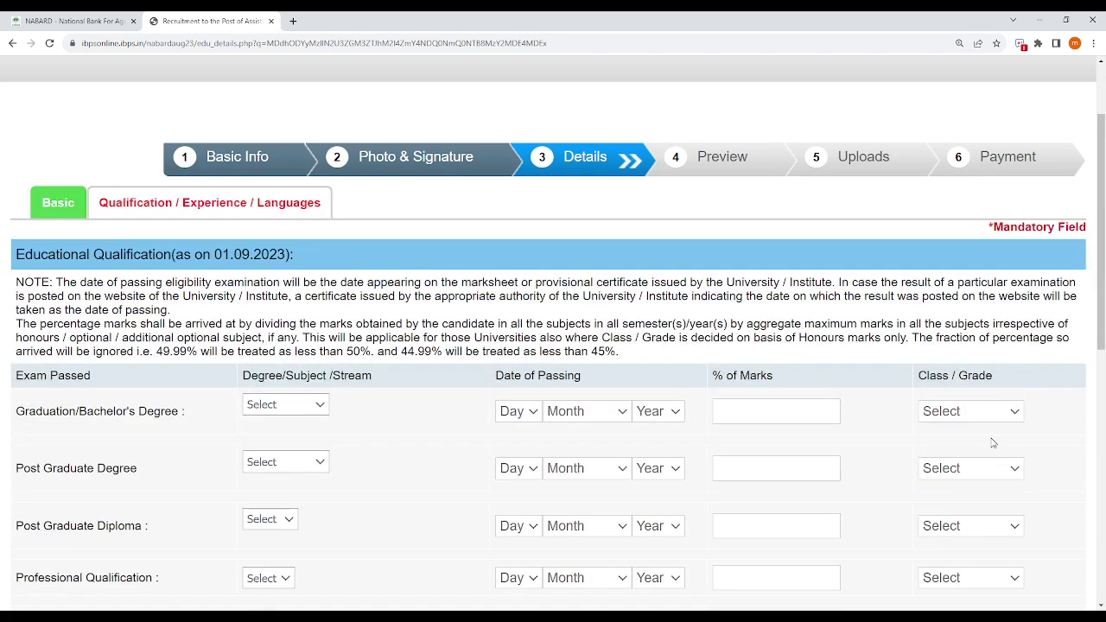
scroll(924, 478, down, 1)
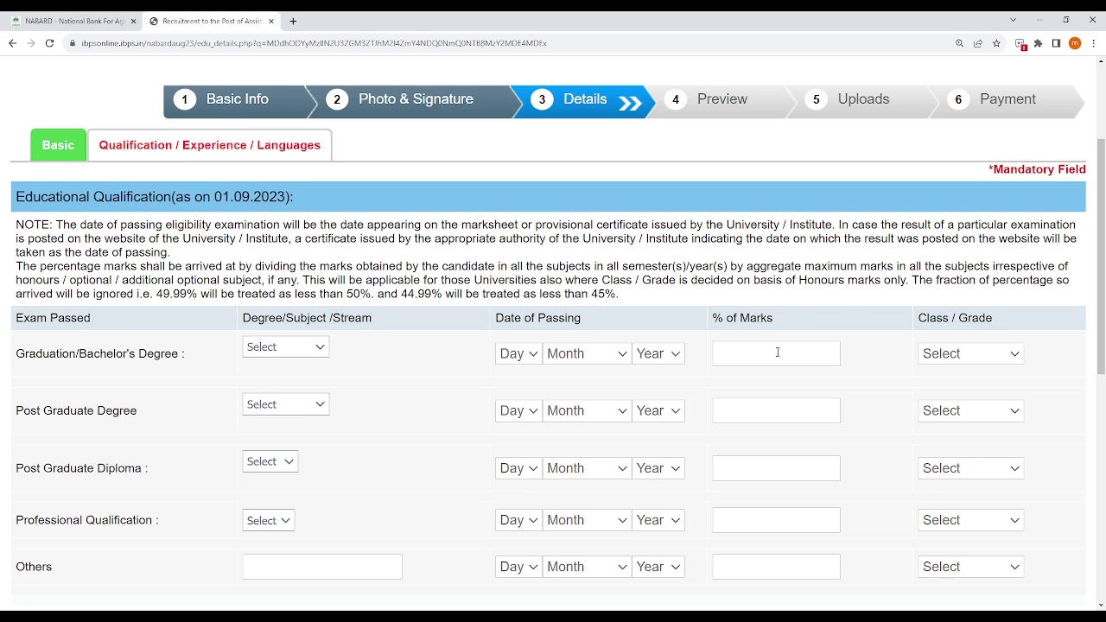
key(ctrl+plus)
key(ctrl+plus)
key(ctrl+plus)
key(ctrl+minus)
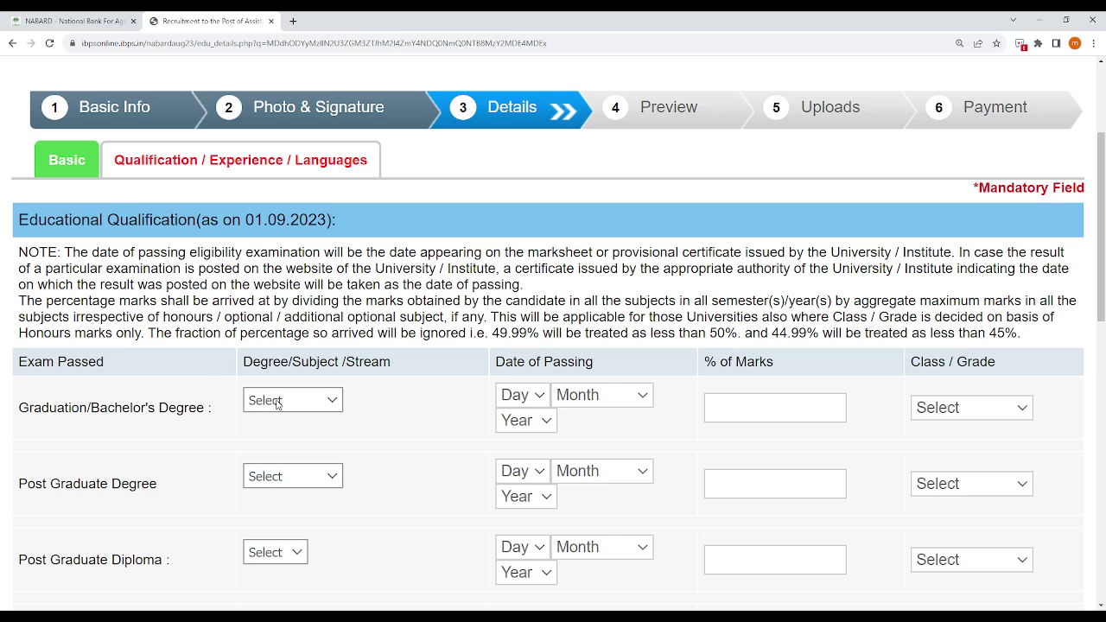
click(282, 466)
key(Tab)
key(2)
key(Tab)
text(jul)
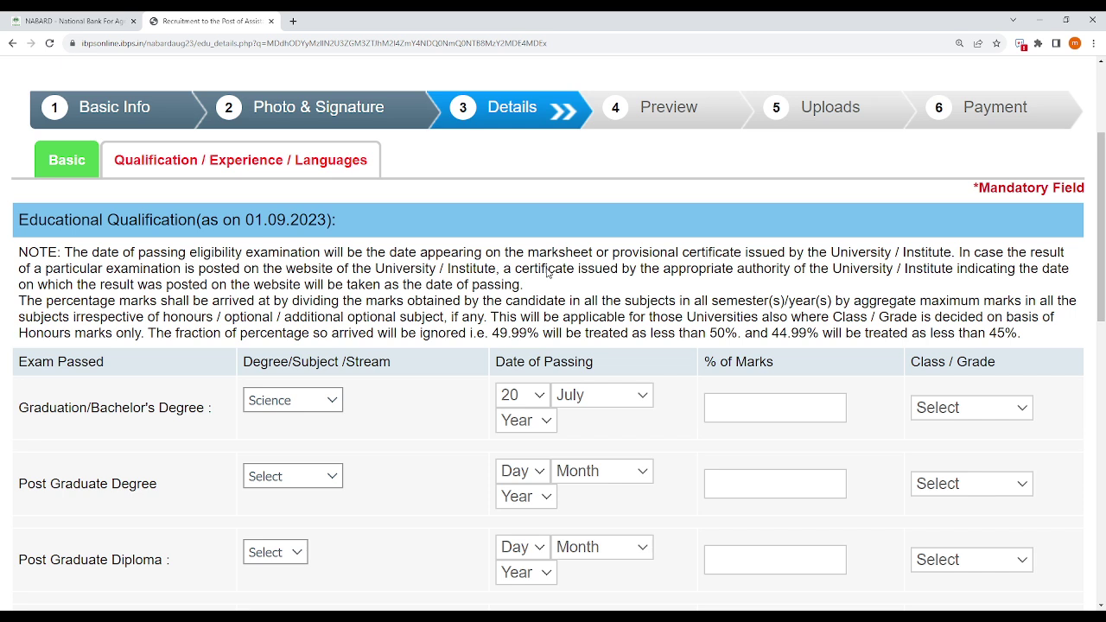
key(Tab)
Step: Finish the graduation row with passing year 2012, 64.50% marks and First Class
text(2012)
text(64)
text(4)
click(1007, 408)
click(950, 450)
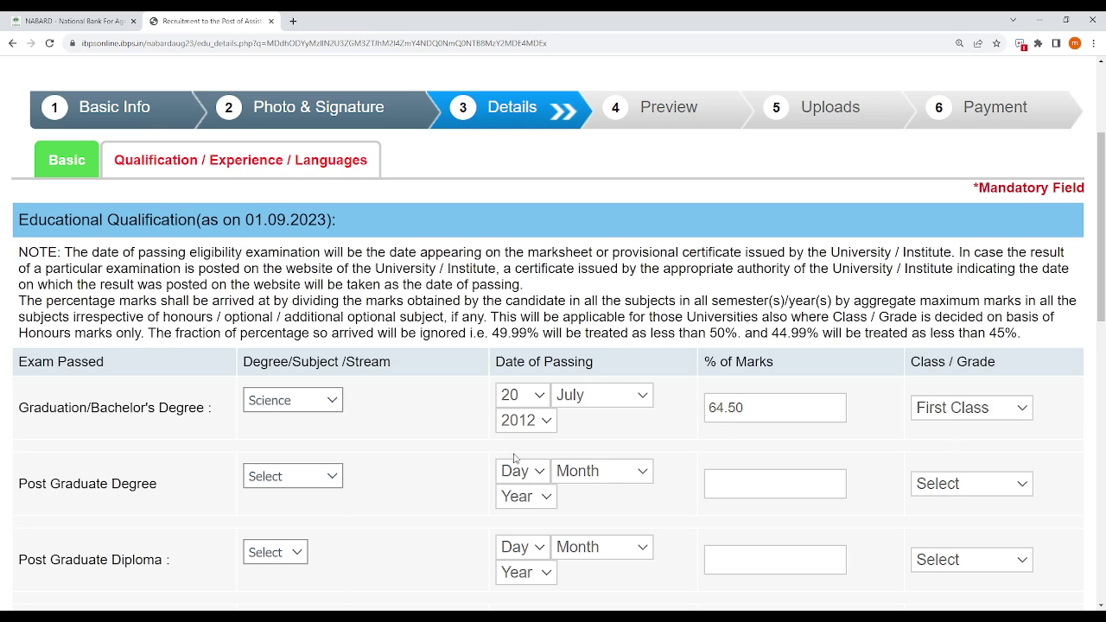
scroll(372, 467, down, 2)
scroll(424, 439, down, 1)
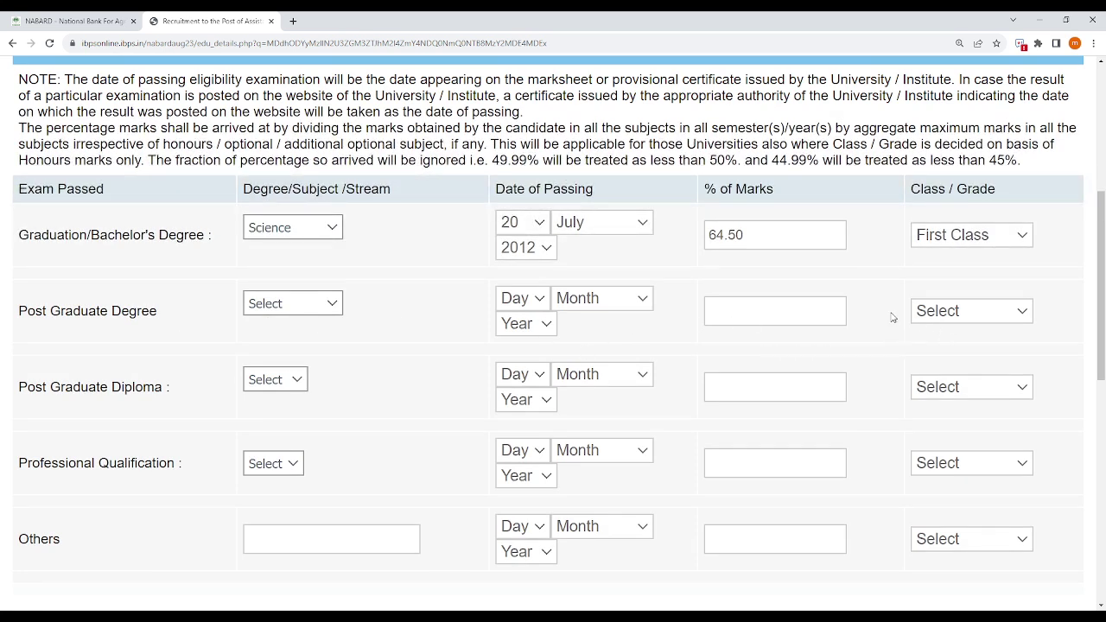
scroll(634, 406, down, 2)
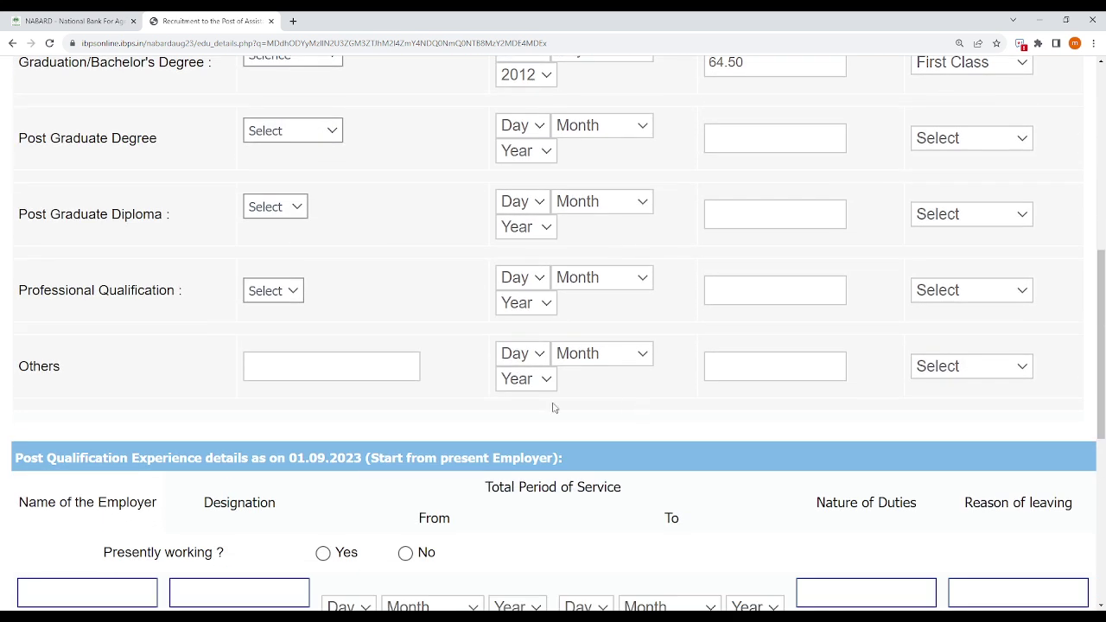
scroll(434, 394, down, 1)
scroll(367, 417, up, 2)
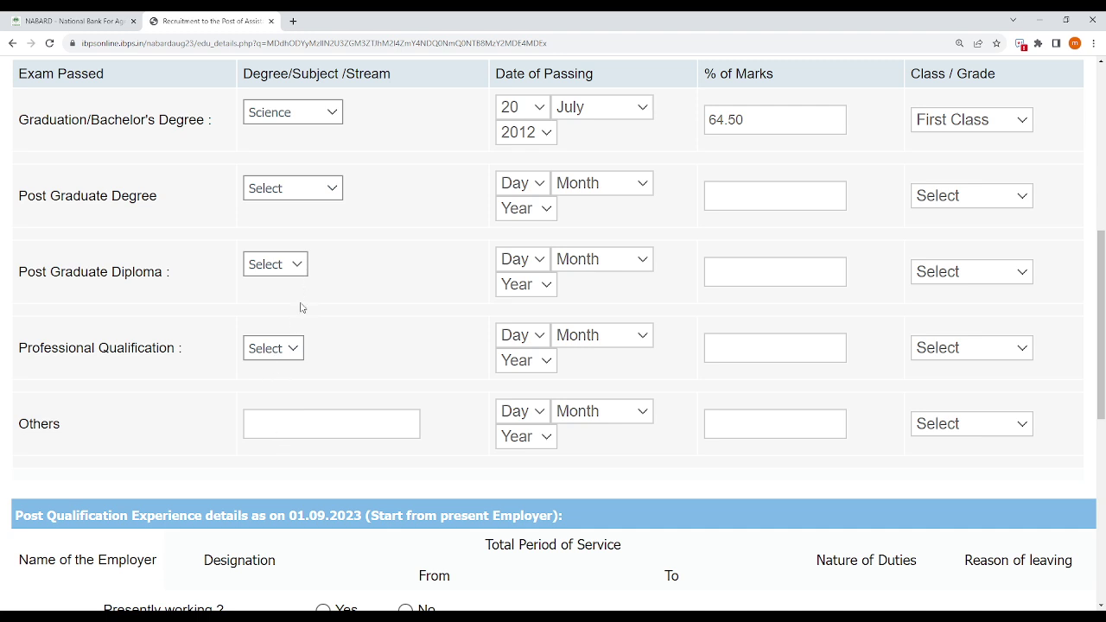
Step: Answer No to Presently working
scroll(389, 385, down, 3)
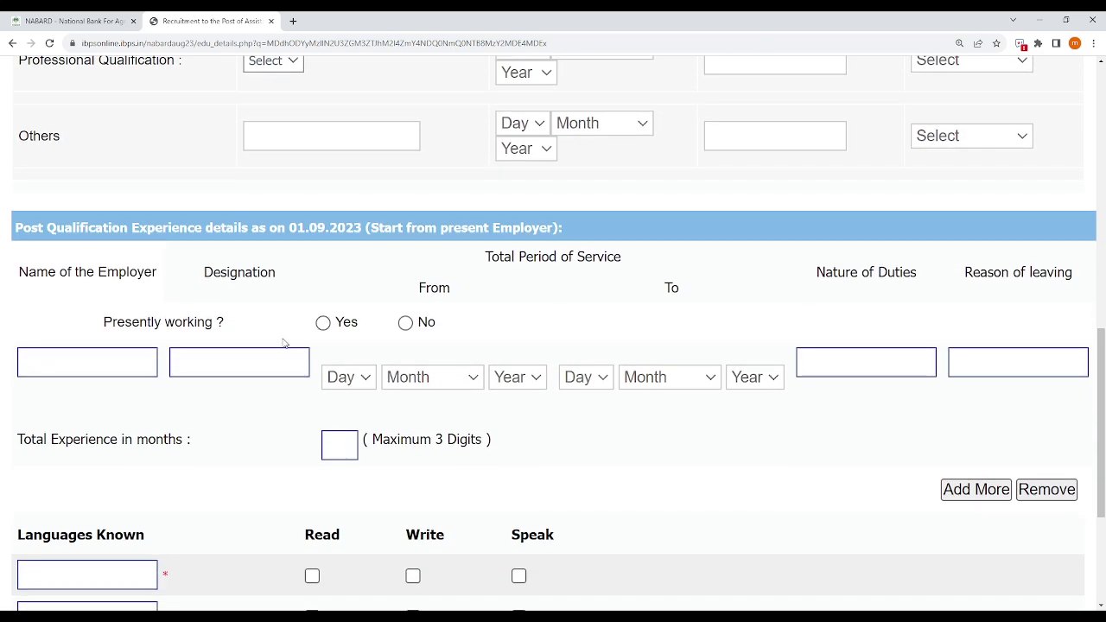
click(406, 324)
scroll(663, 436, down, 2)
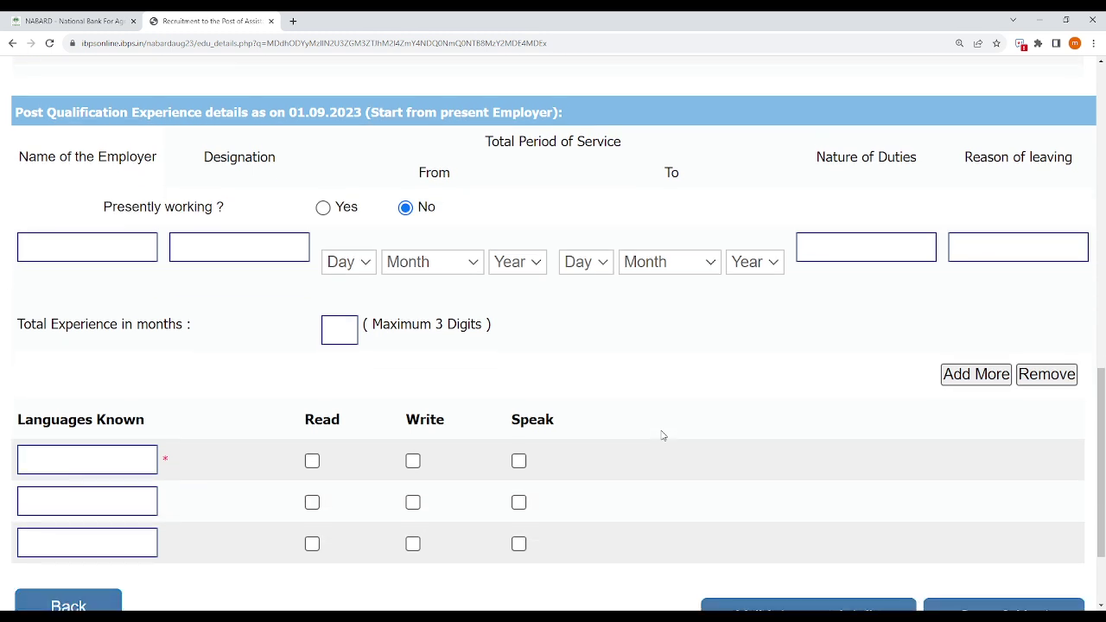
scroll(663, 435, down, 1)
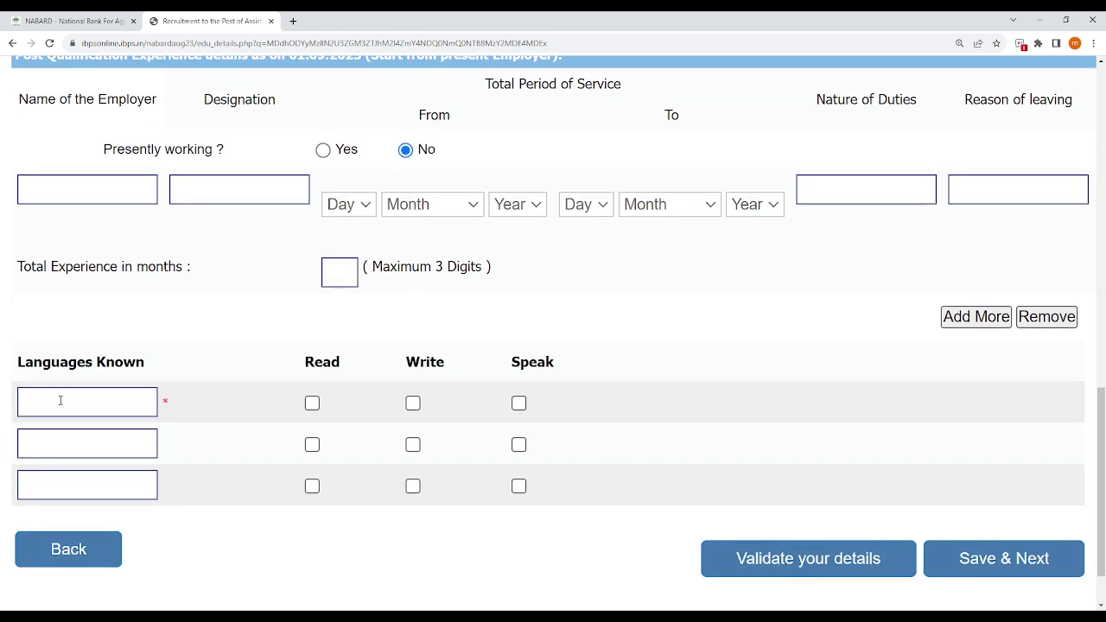
Step: Add English and Hindi as known languages, each ticked for Read, Write and Speak
text(English)
click(312, 404)
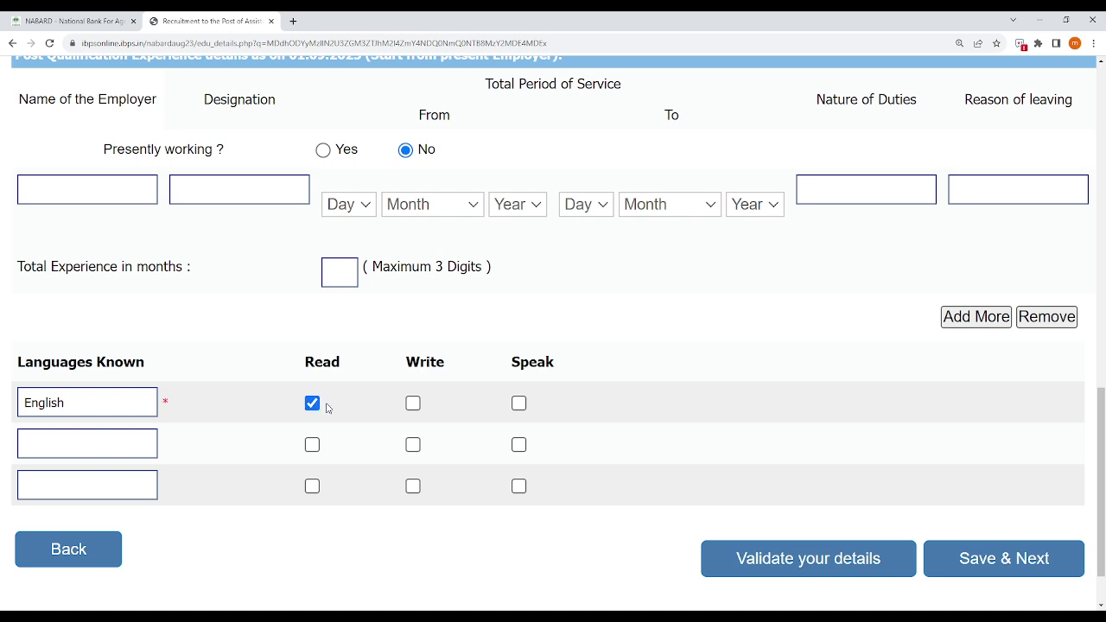
click(413, 404)
click(518, 403)
click(110, 439)
text(Hindi)
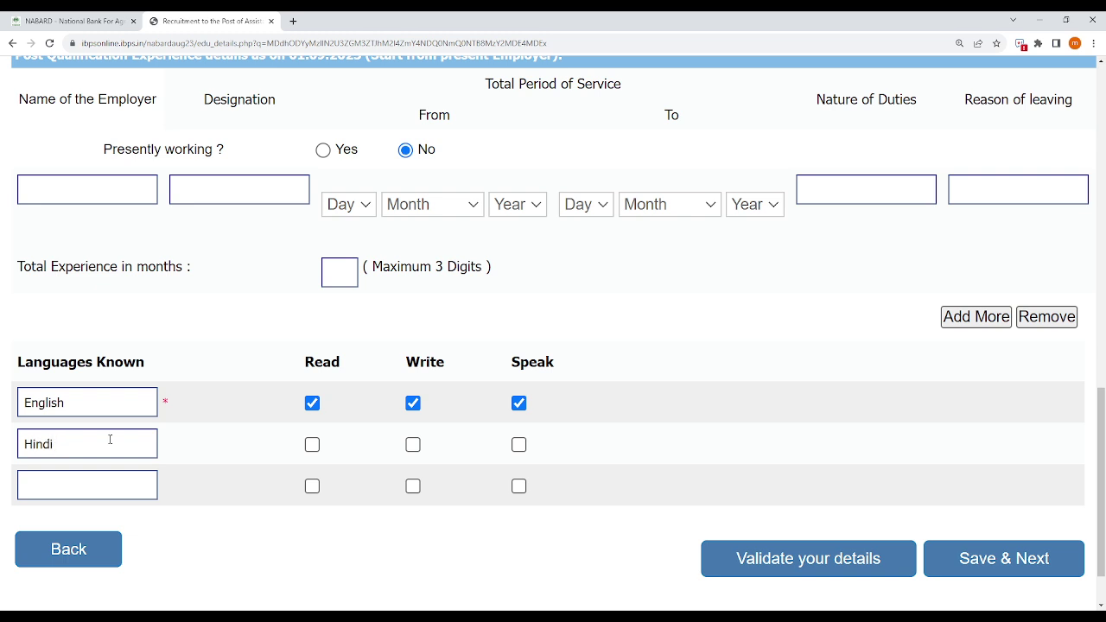
click(312, 447)
click(518, 445)
click(413, 445)
Step: Validate the entered details, dismiss the success message, and Save & Next to the preview
click(804, 560)
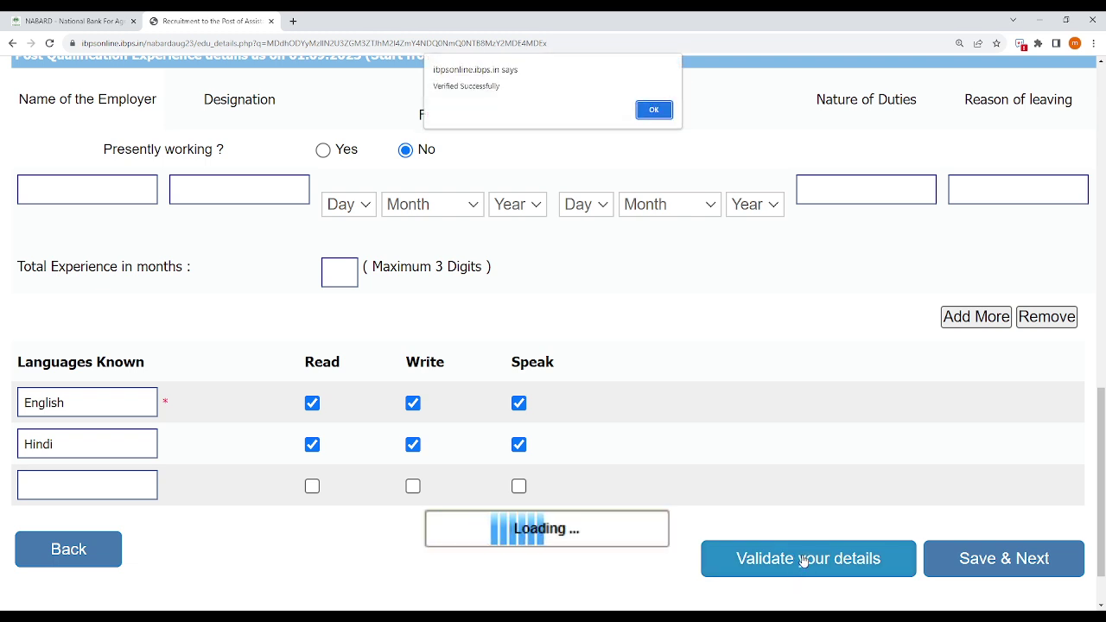
key(Return)
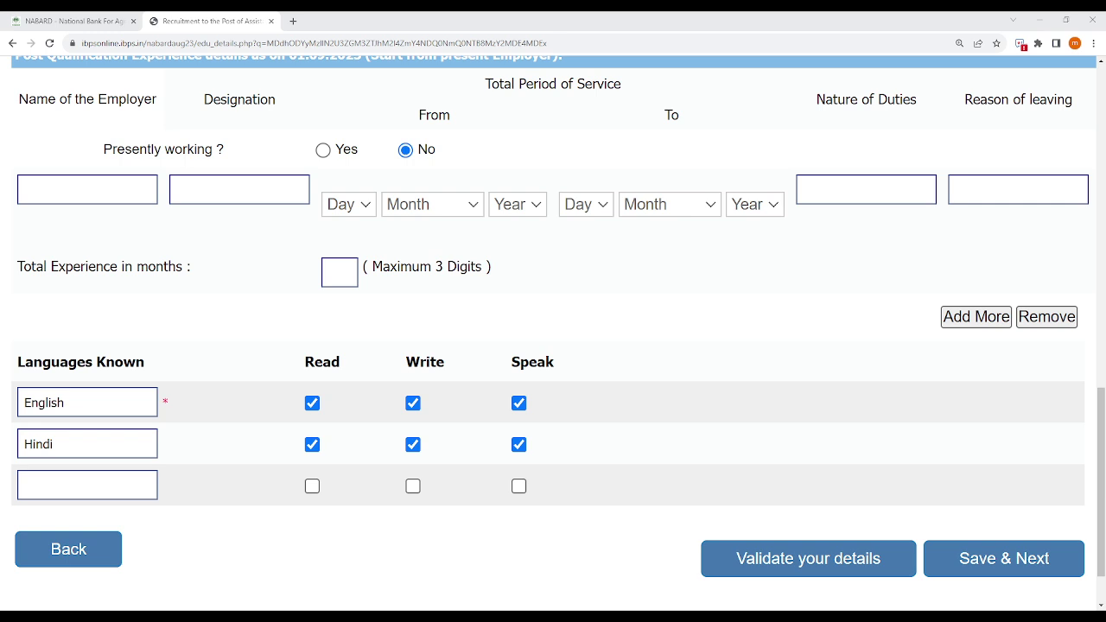
click(1030, 558)
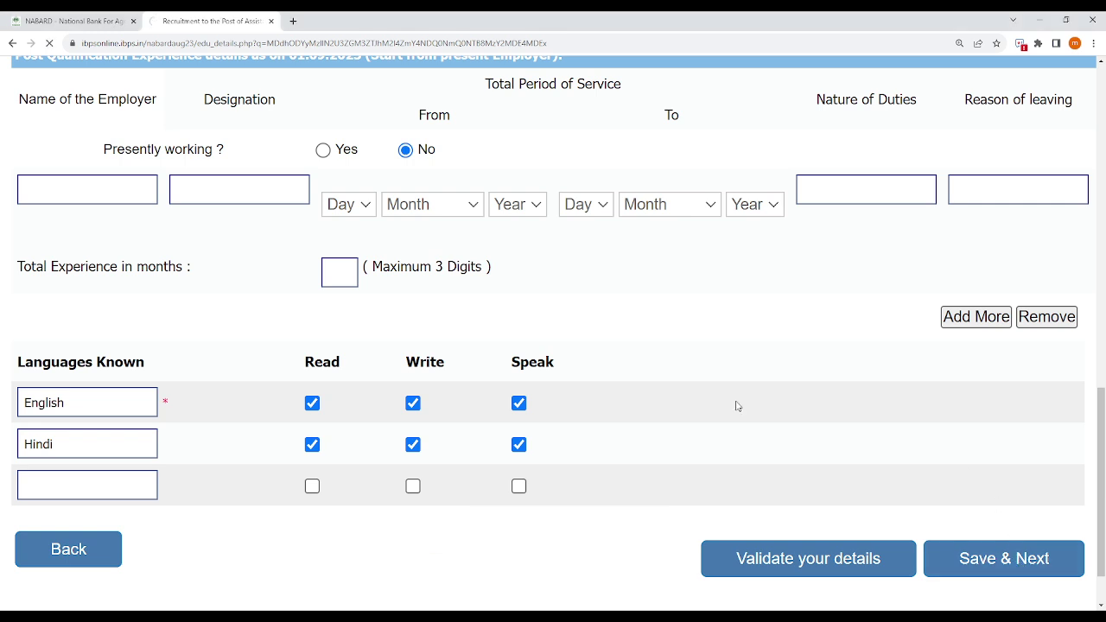
scroll(727, 403, down, 2)
Step: Review the whole registration preview, highlighting the UNPAID payment status
scroll(728, 404, down, 1)
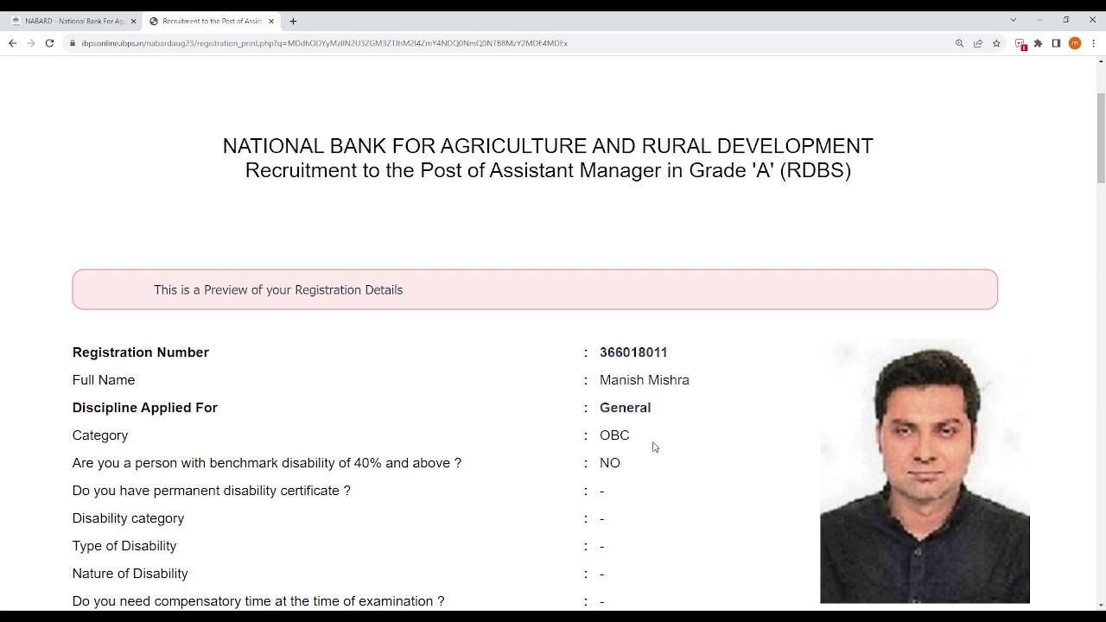
scroll(662, 454, down, 1)
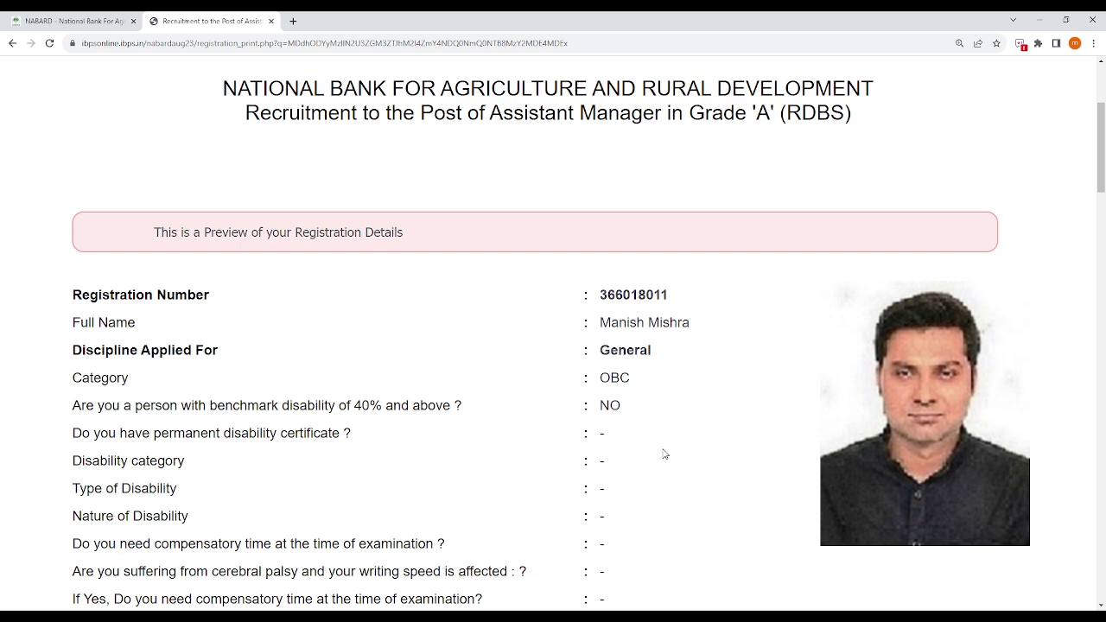
scroll(667, 454, down, 1)
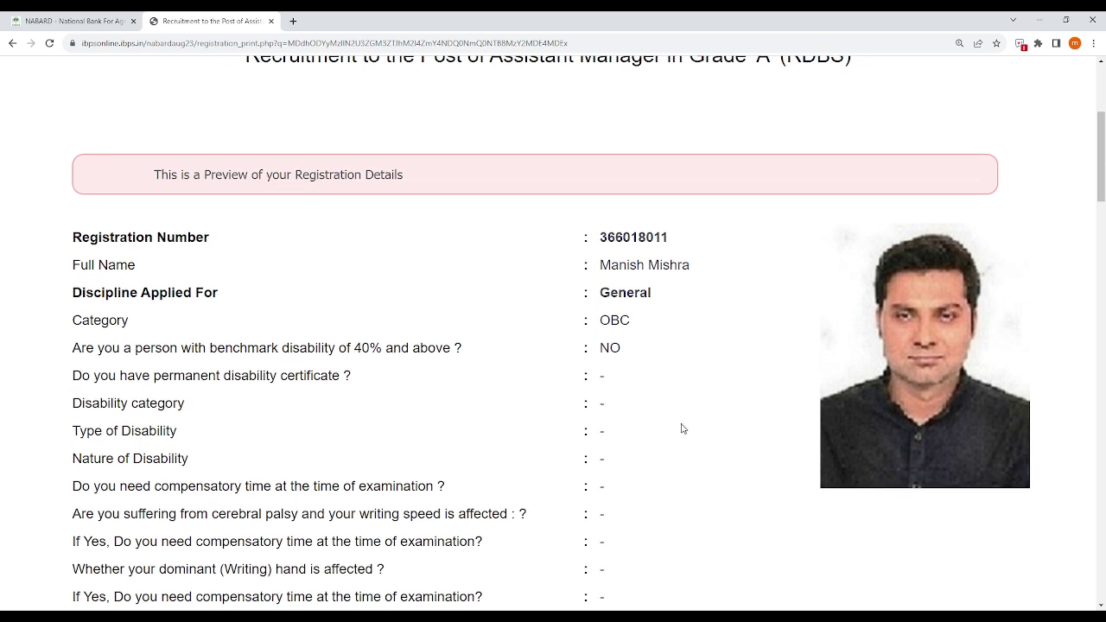
scroll(681, 432, down, 1)
scroll(678, 431, down, 1)
scroll(620, 449, down, 7)
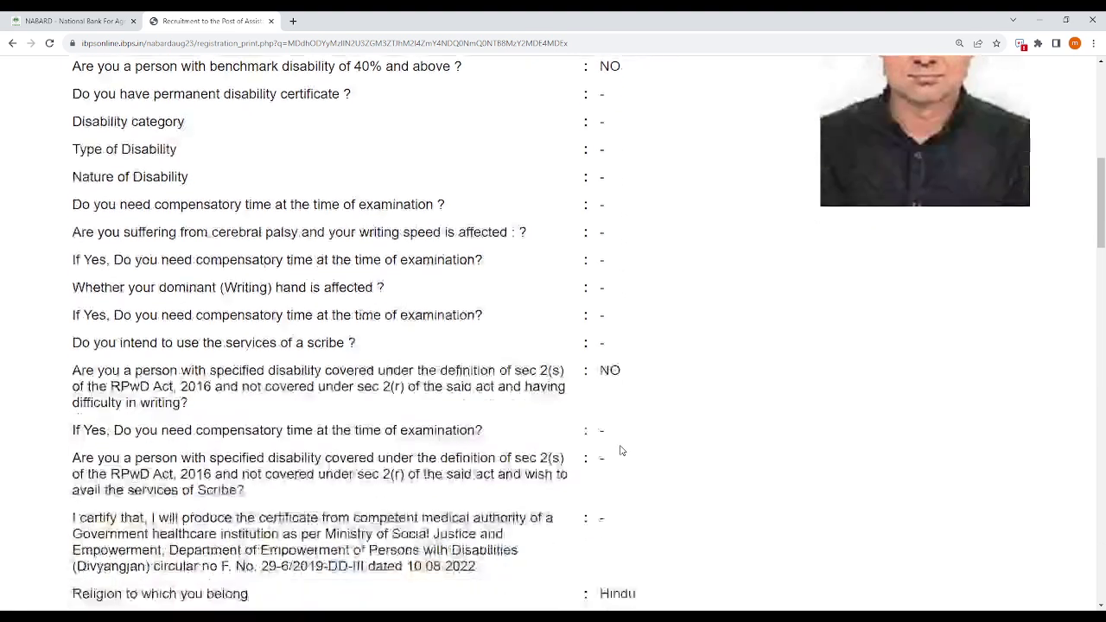
scroll(620, 446, down, 2)
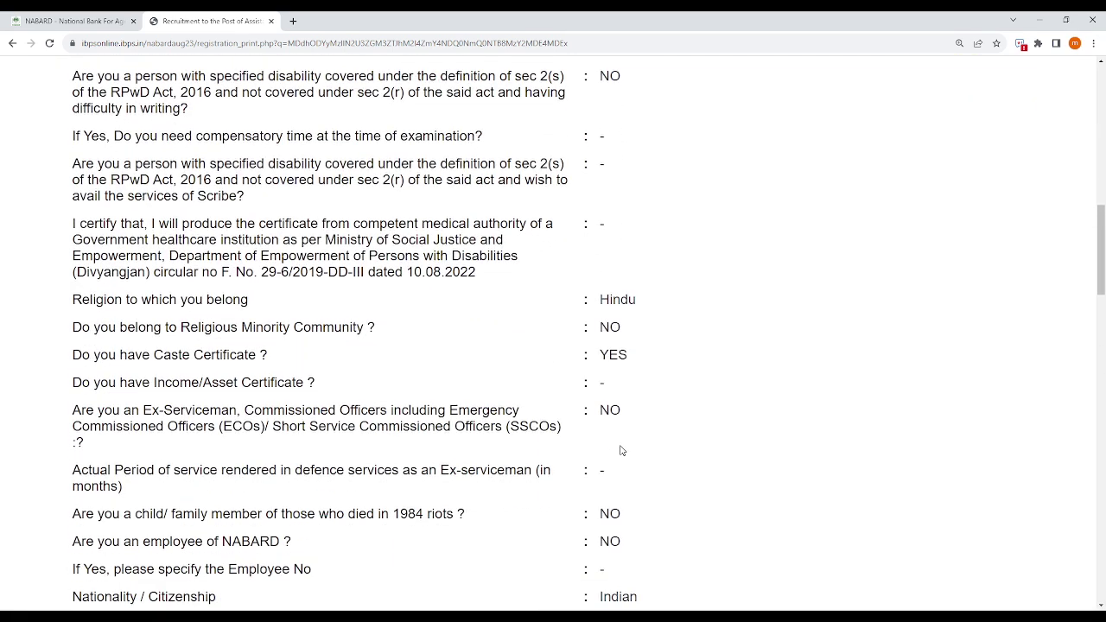
scroll(654, 491, down, 2)
scroll(653, 491, down, 4)
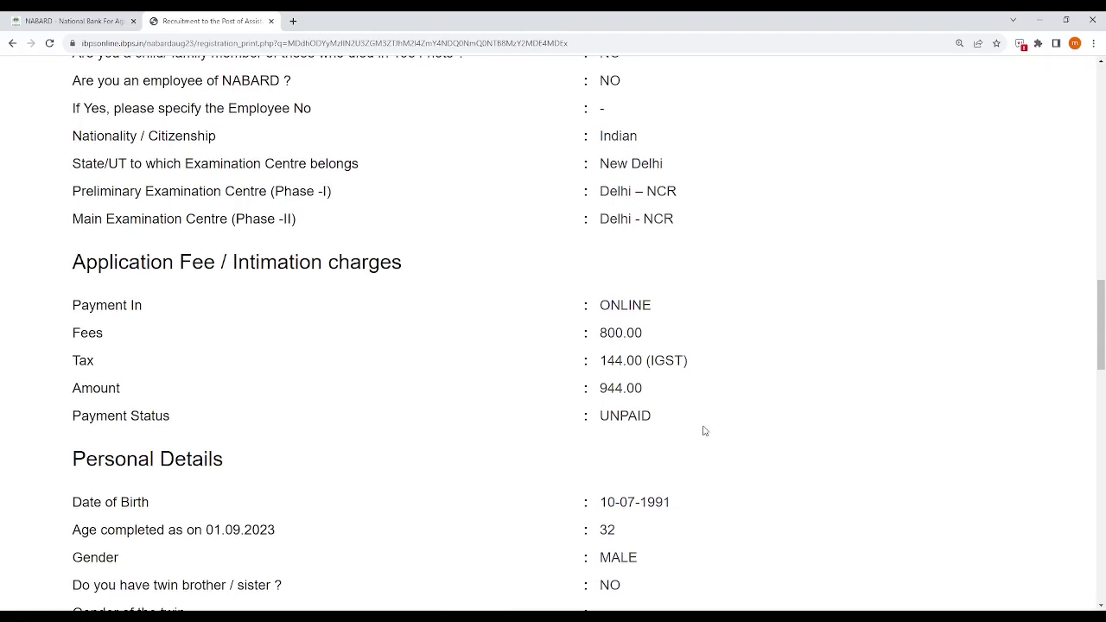
scroll(704, 430, down, 1)
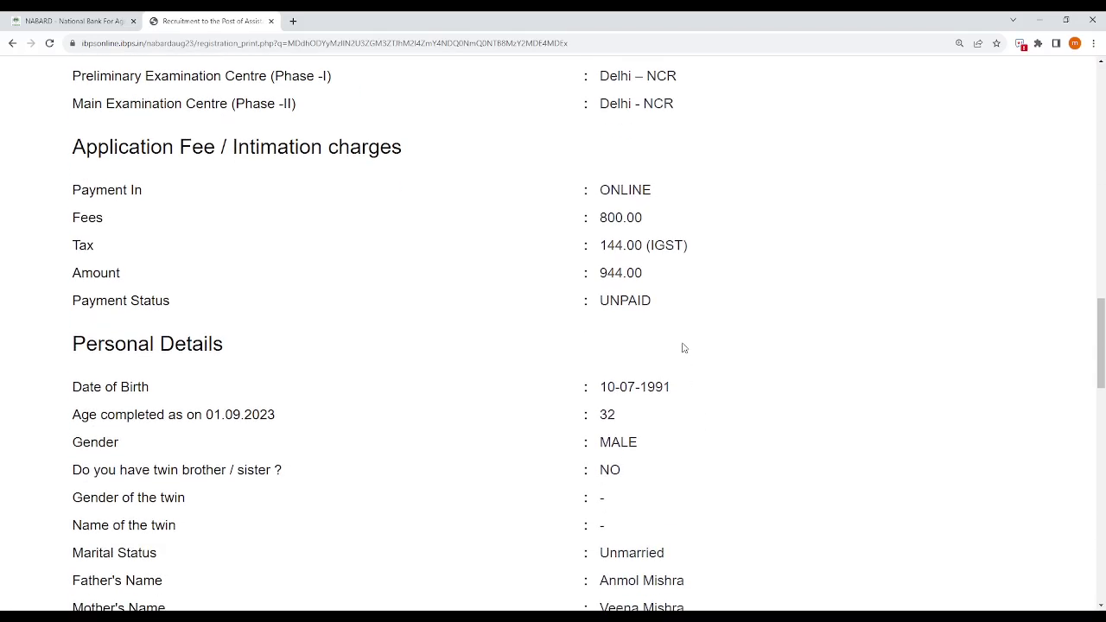
drag(661, 304, 585, 313)
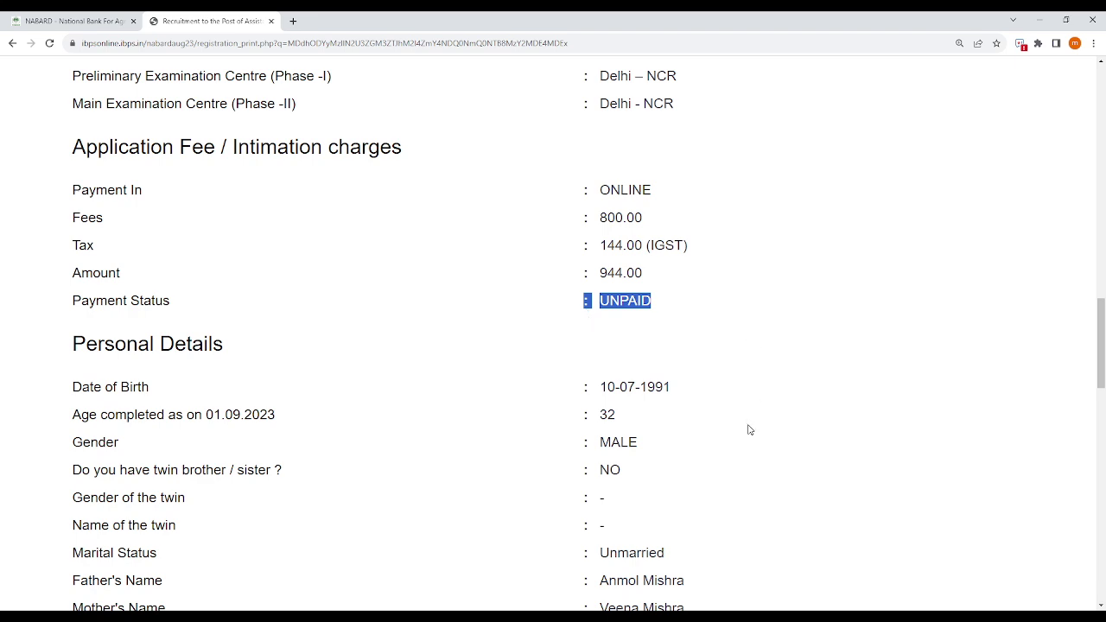
scroll(749, 429, down, 6)
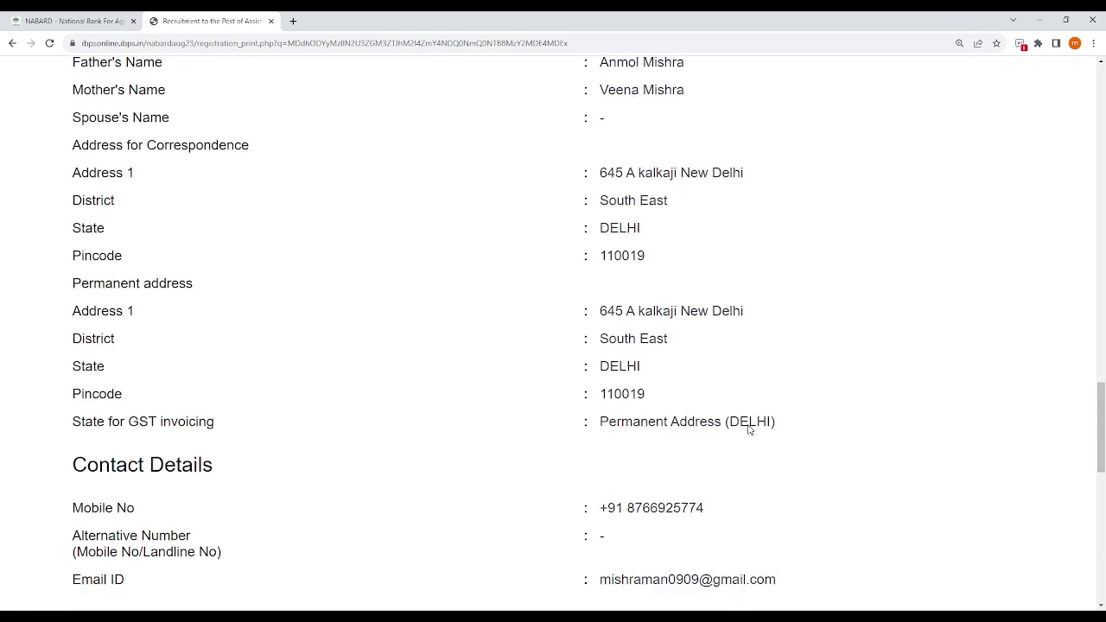
scroll(749, 430, down, 6)
scroll(726, 475, down, 3)
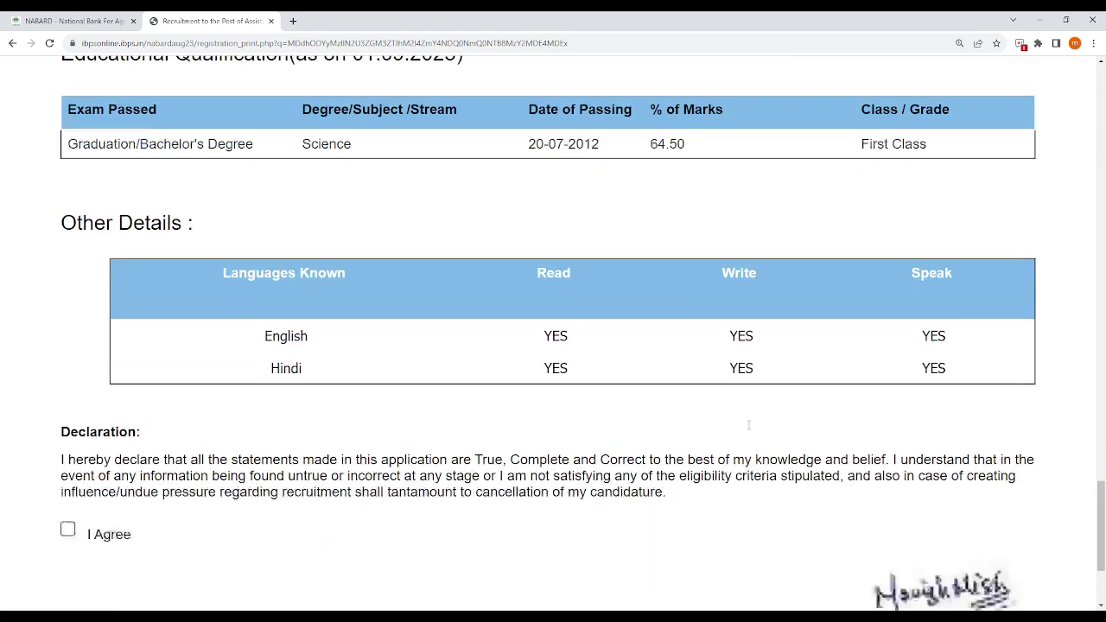
Step: Accept the declaration and complete the registration, confirming both prompts with OK
click(69, 345)
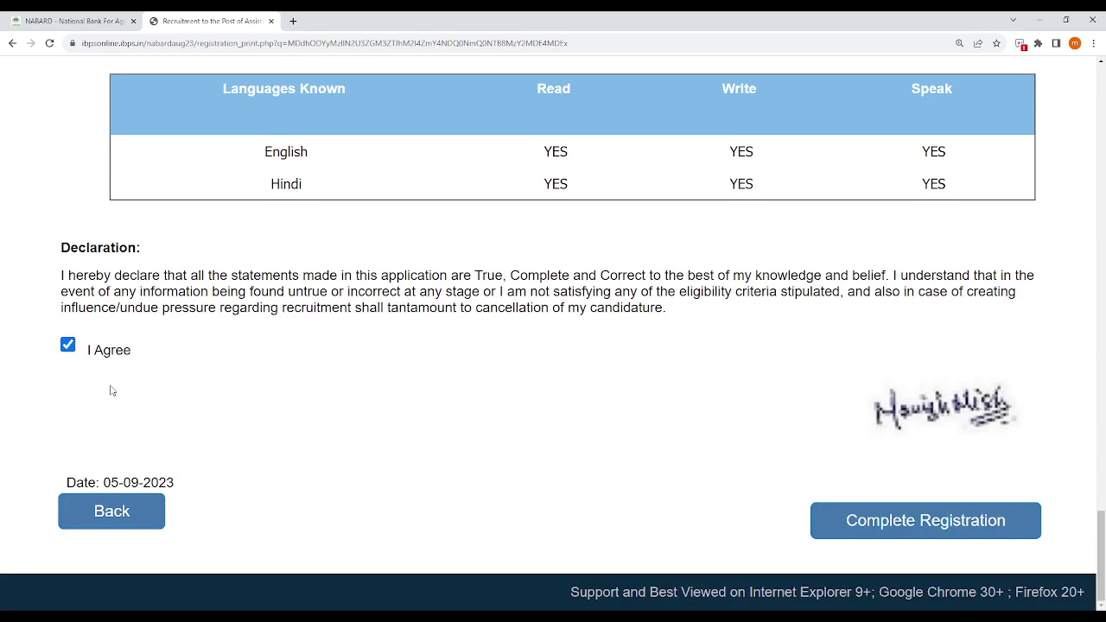
click(946, 526)
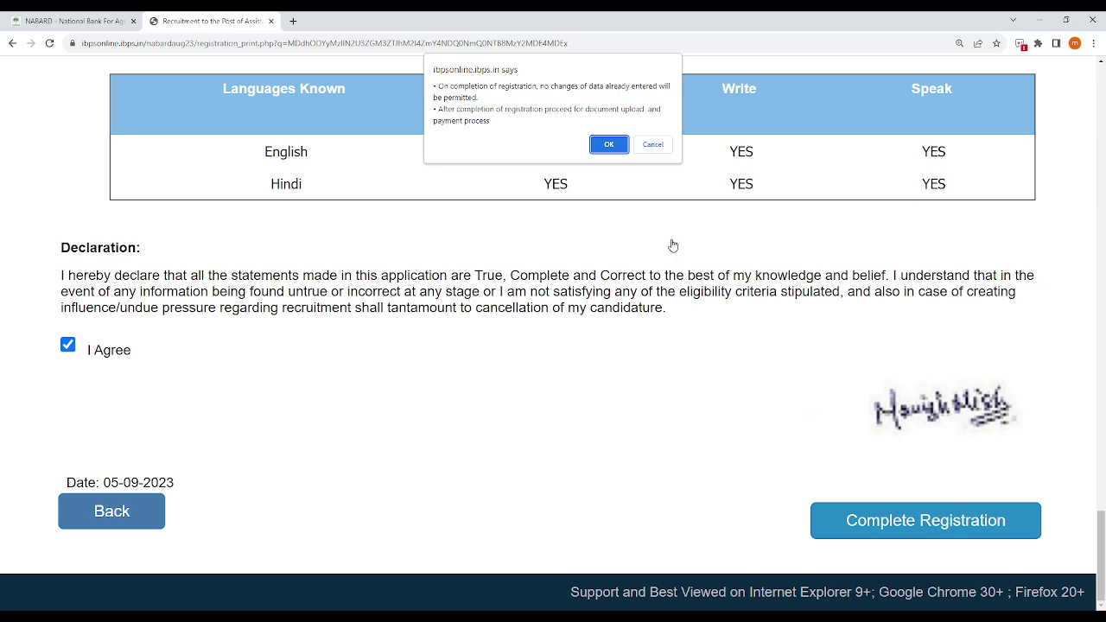
click(616, 151)
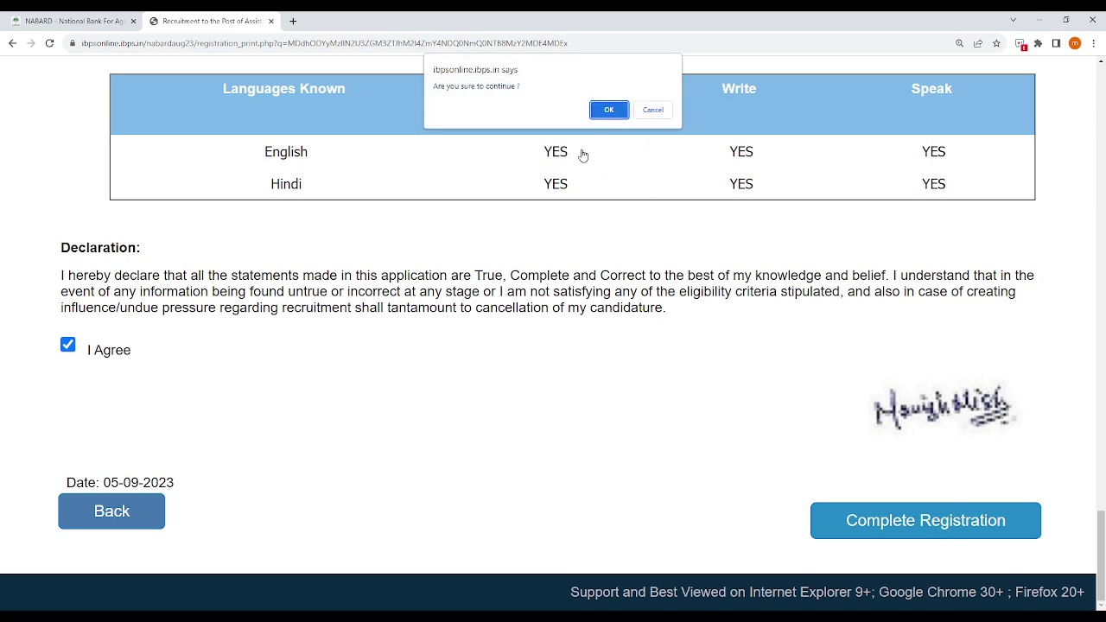
click(607, 110)
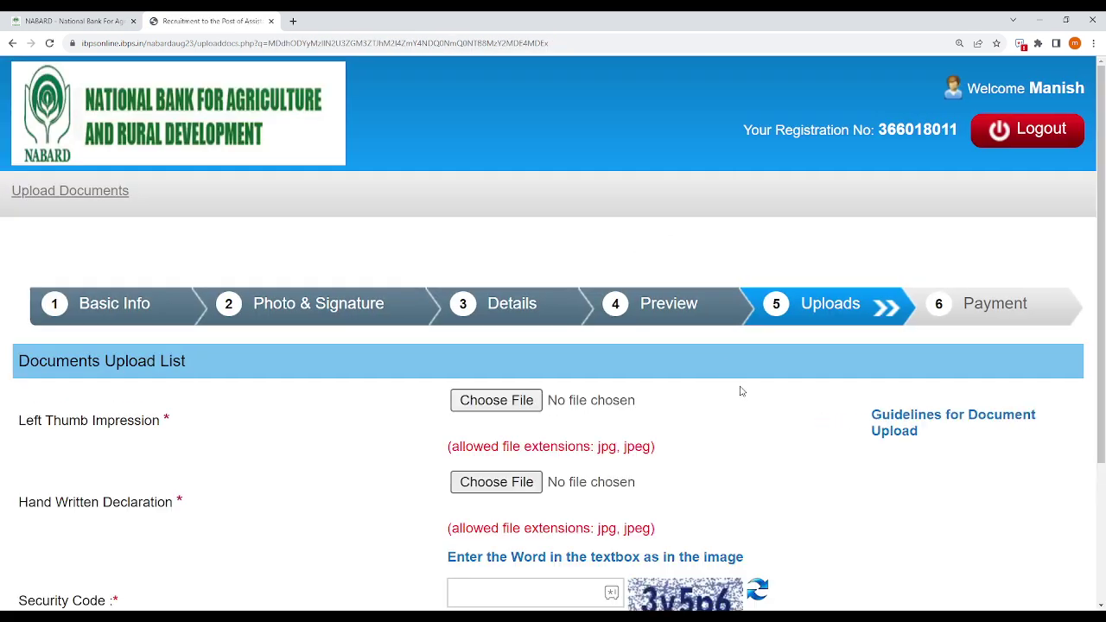
Step: Upload thumb.jpg as the Left Thumb Impression and accept its preview
scroll(734, 389, down, 1)
click(489, 344)
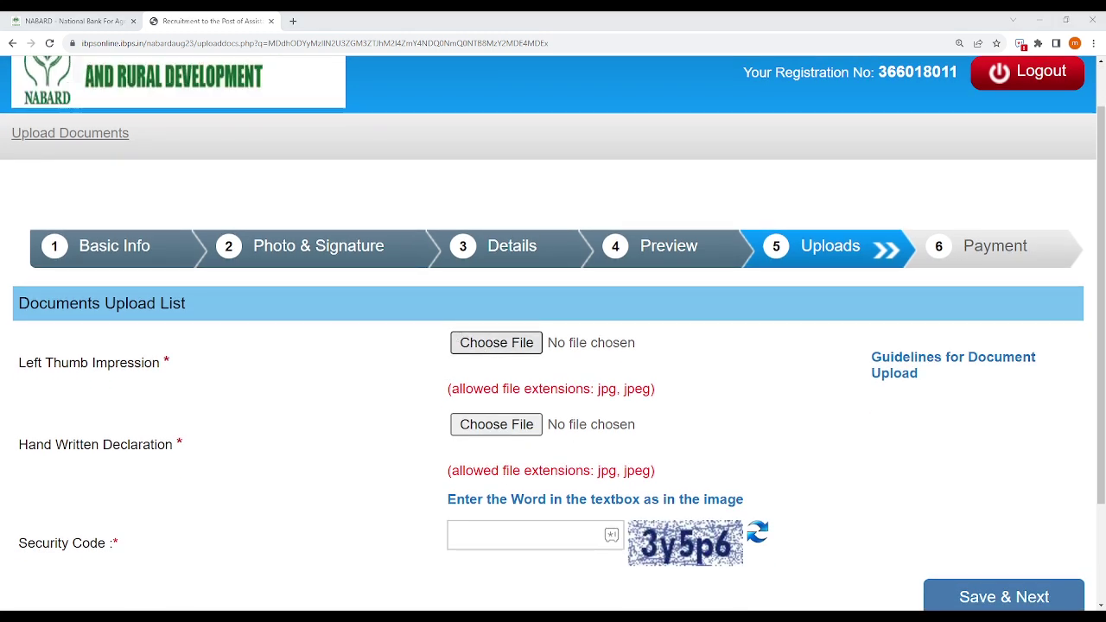
key(Return)
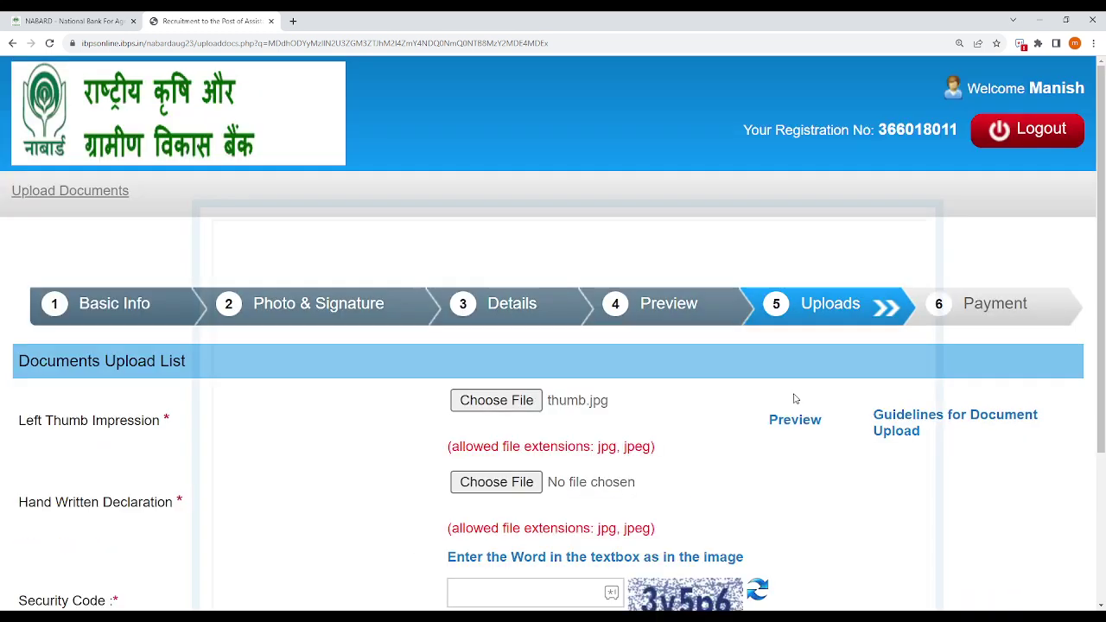
click(795, 419)
scroll(705, 432, down, 1)
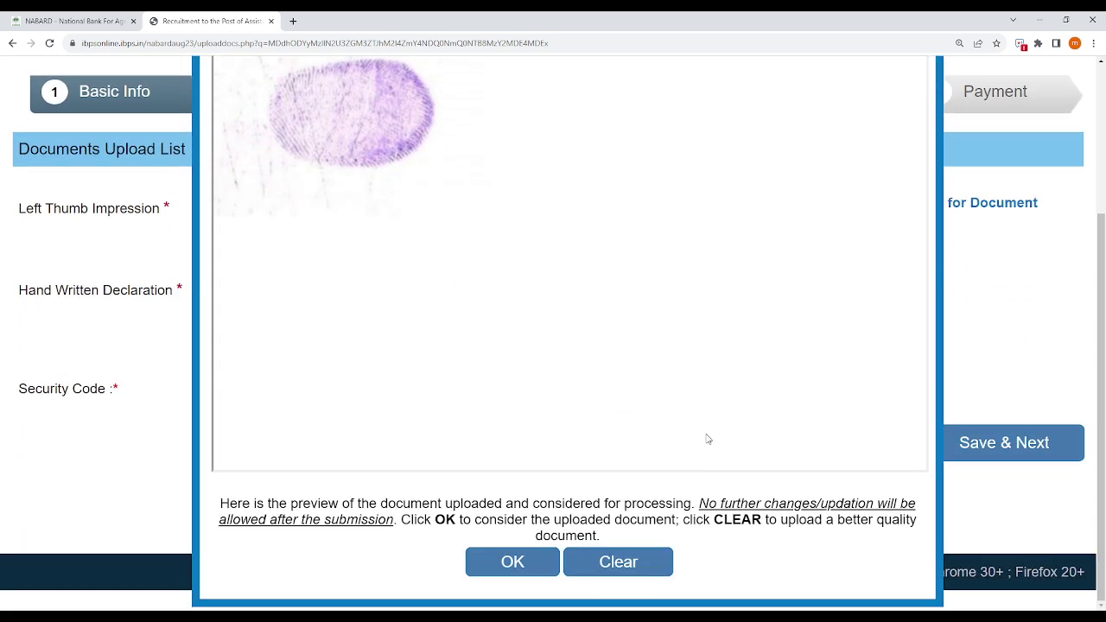
click(519, 564)
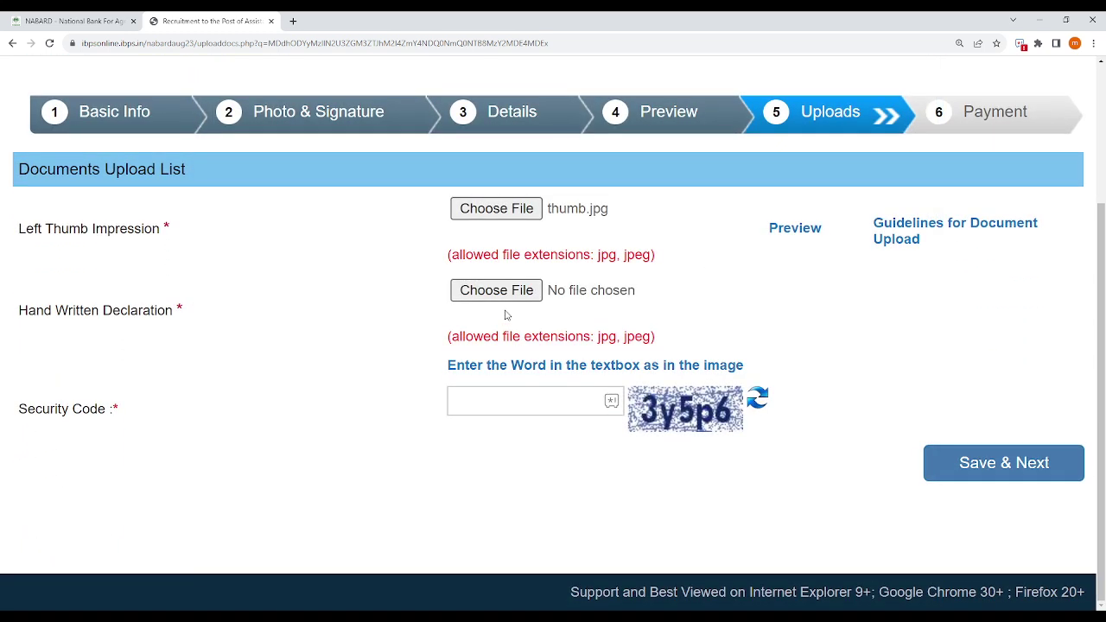
Step: Upload hand.jpg as the handwritten declaration and accept its preview
click(505, 291)
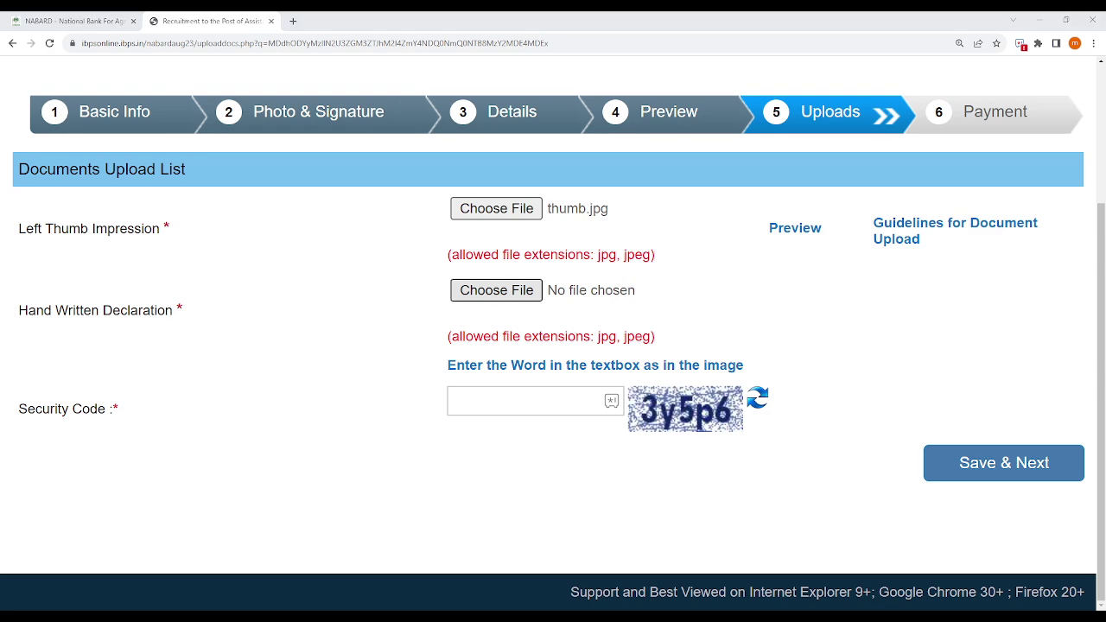
double_click(844, 360)
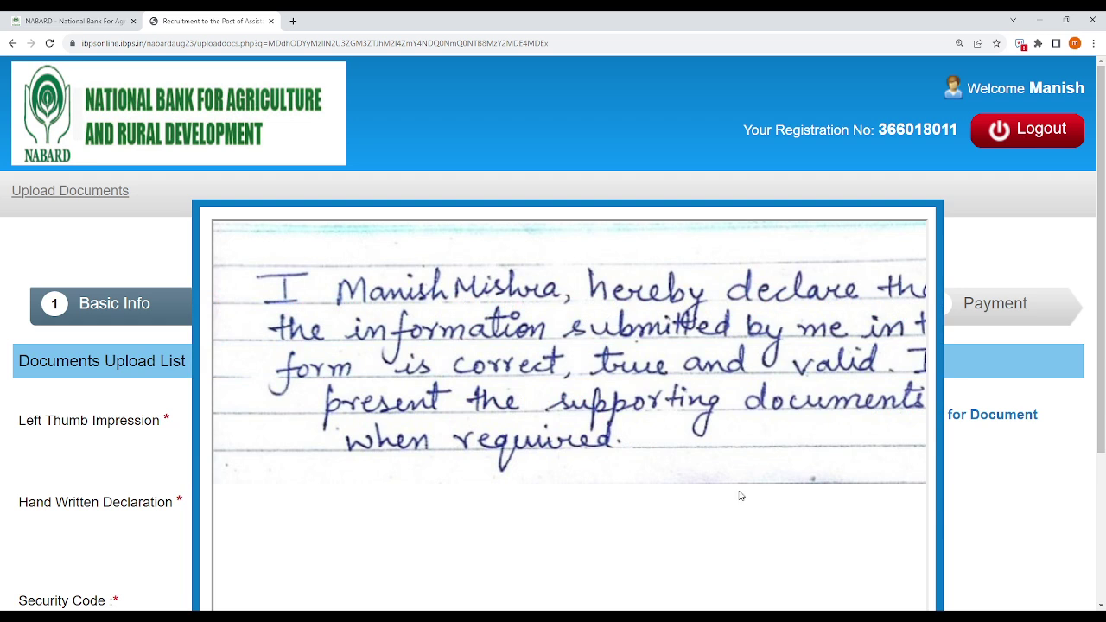
scroll(740, 489, down, 2)
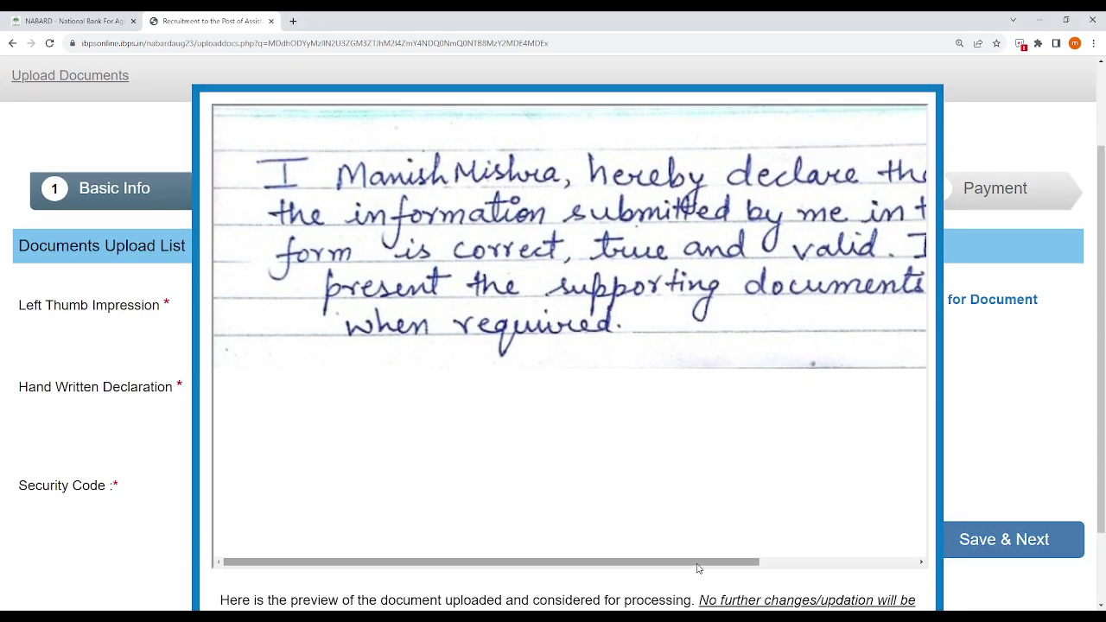
drag(698, 568, 704, 541)
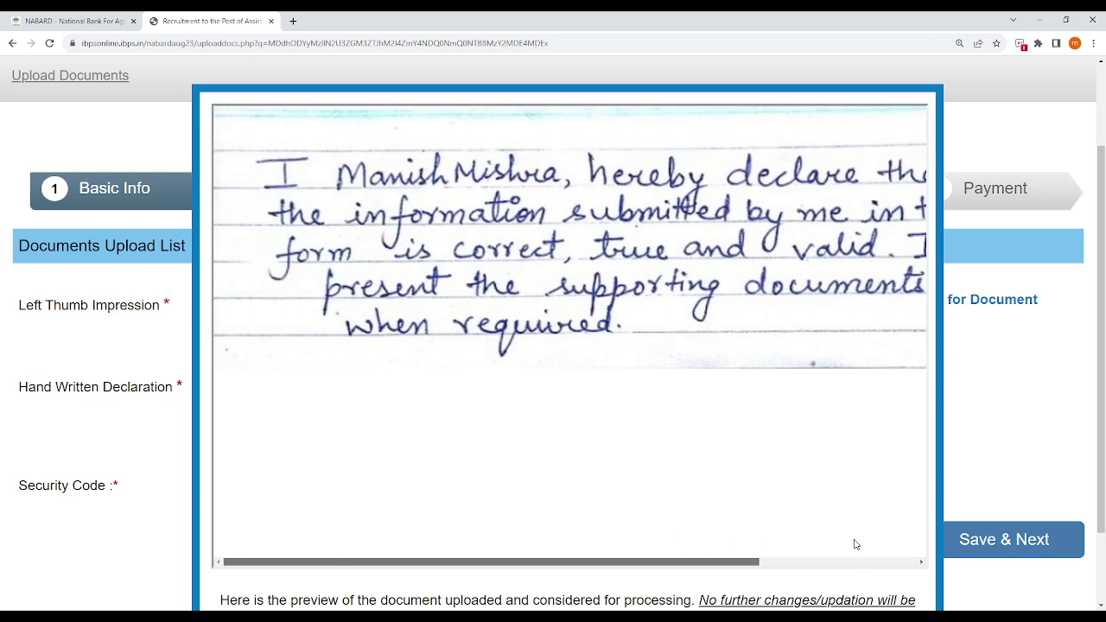
scroll(901, 452, down, 2)
scroll(902, 452, down, 2)
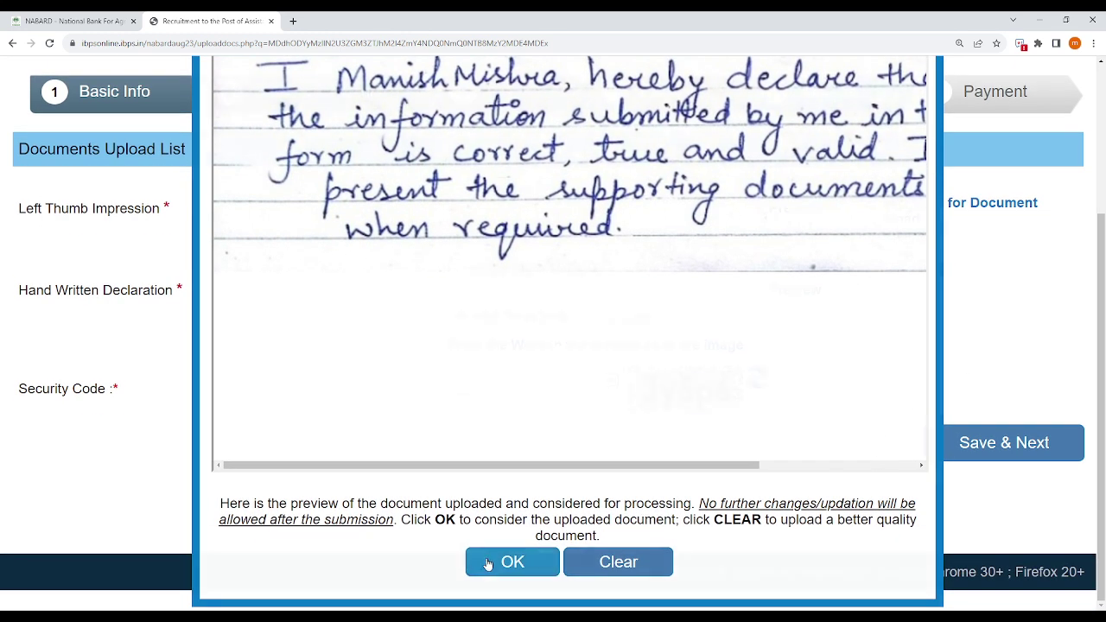
click(486, 563)
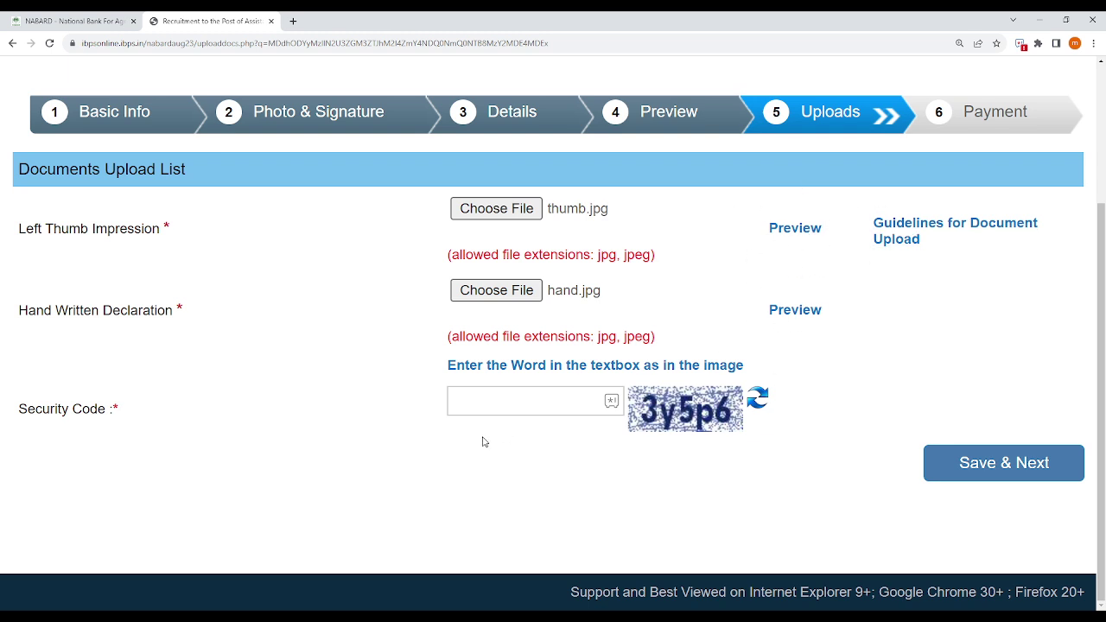
Step: Enter the security code, save the documents and confirm the data is final
click(493, 402)
text(3y5p6)
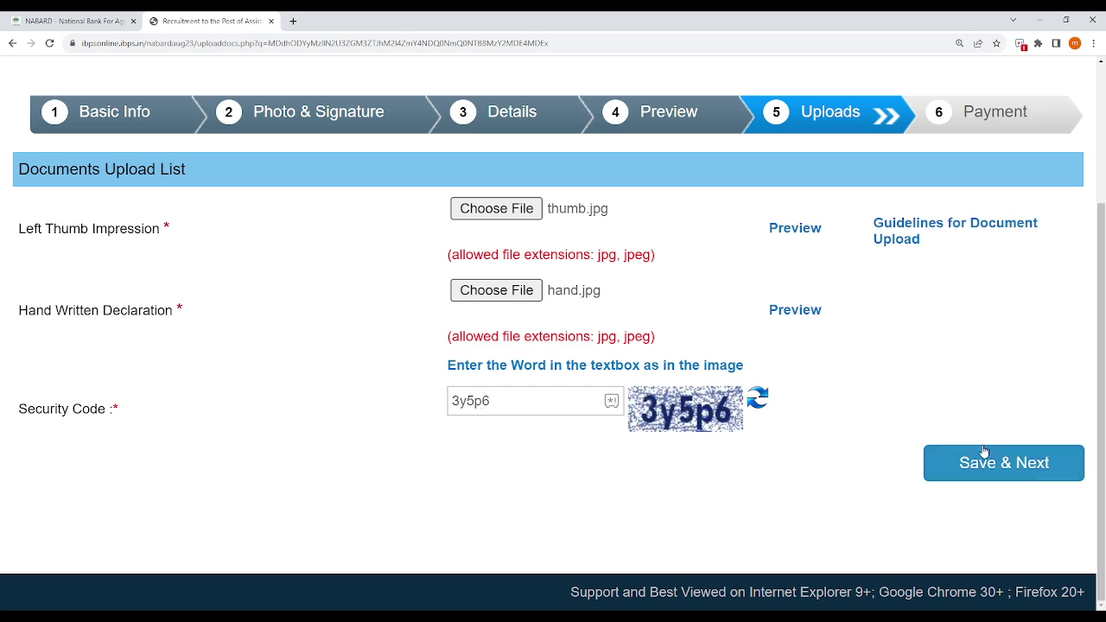
click(1037, 466)
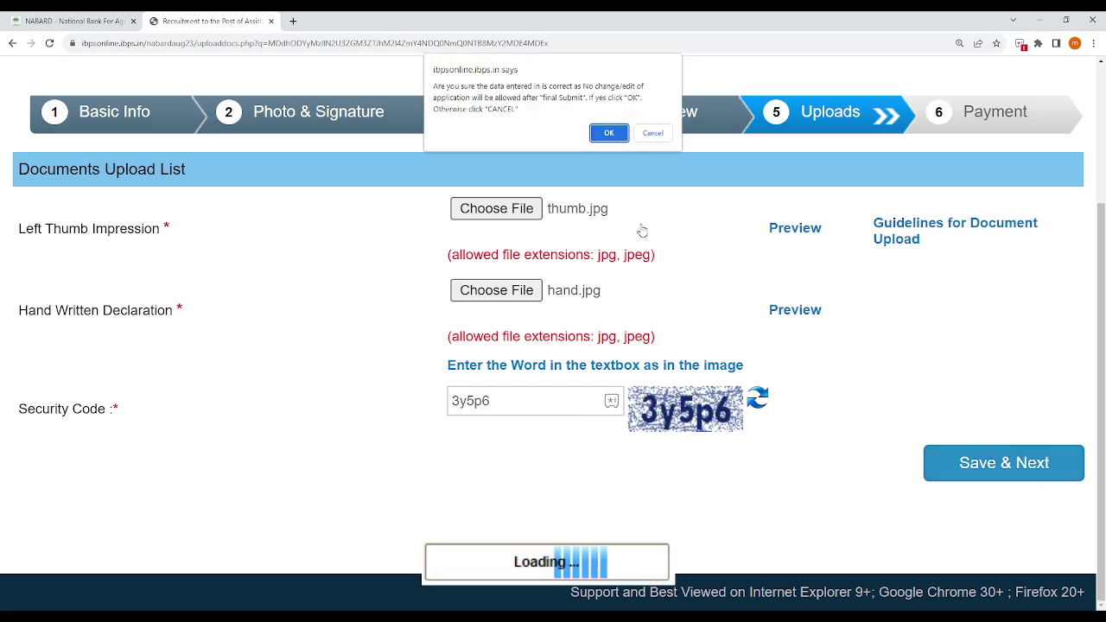
click(608, 132)
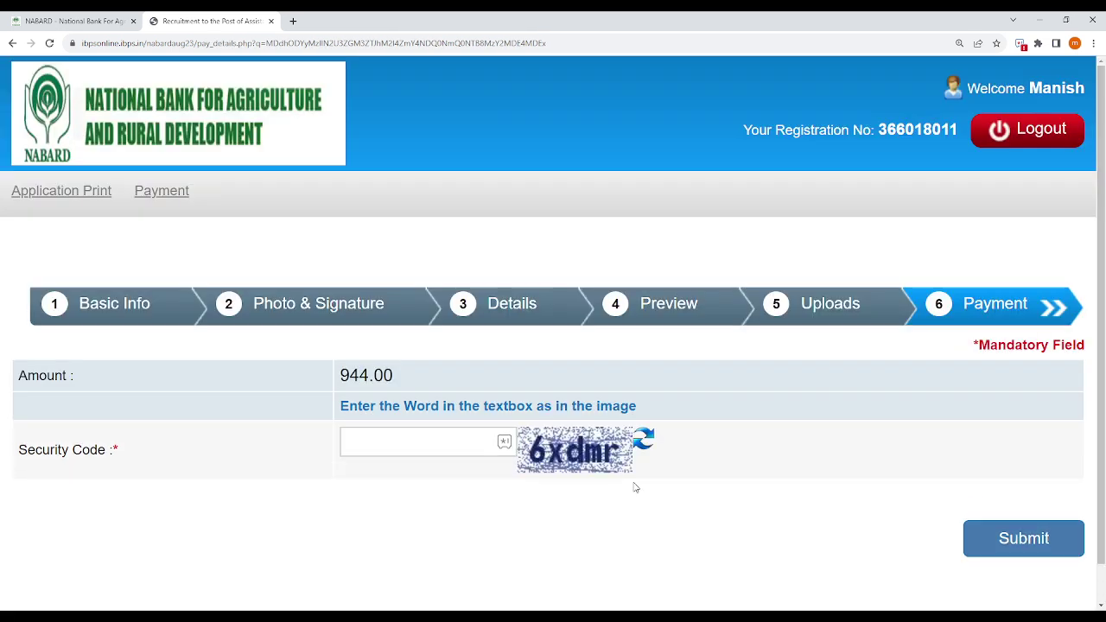
Step: Enter the payment security code and submit the 944.00 fee request, confirming with OK
scroll(634, 485, down, 1)
click(425, 406)
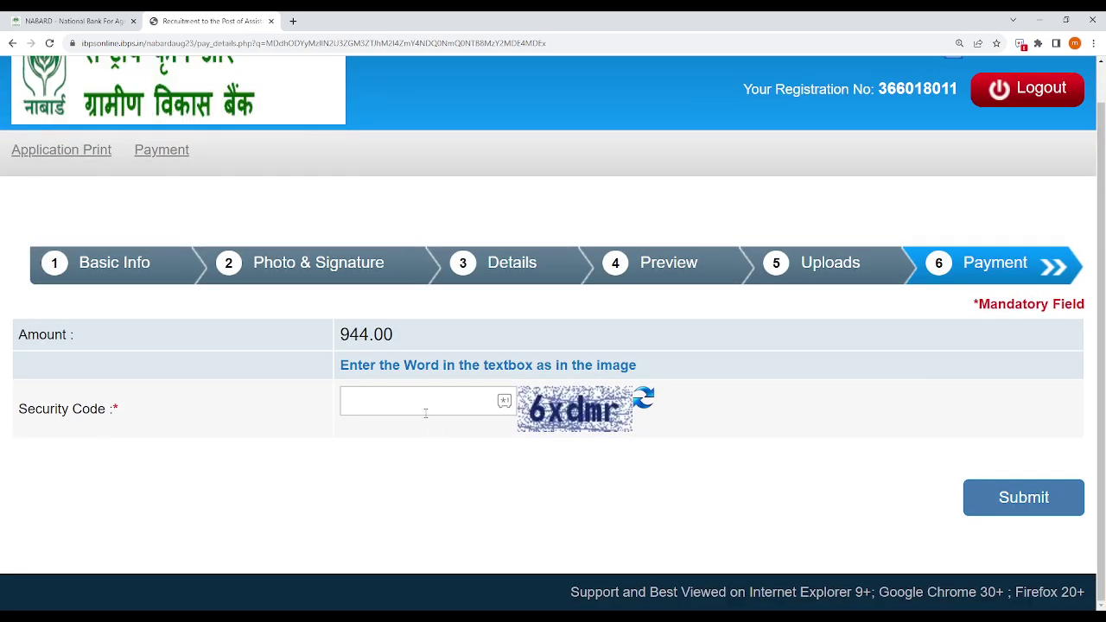
text(6x)
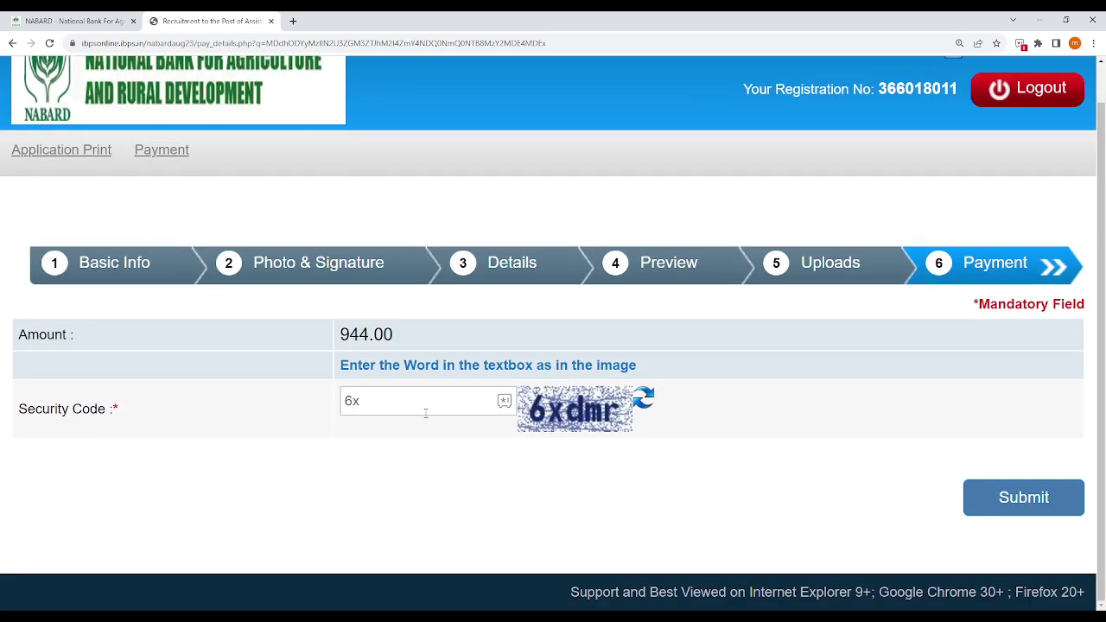
text(dmr)
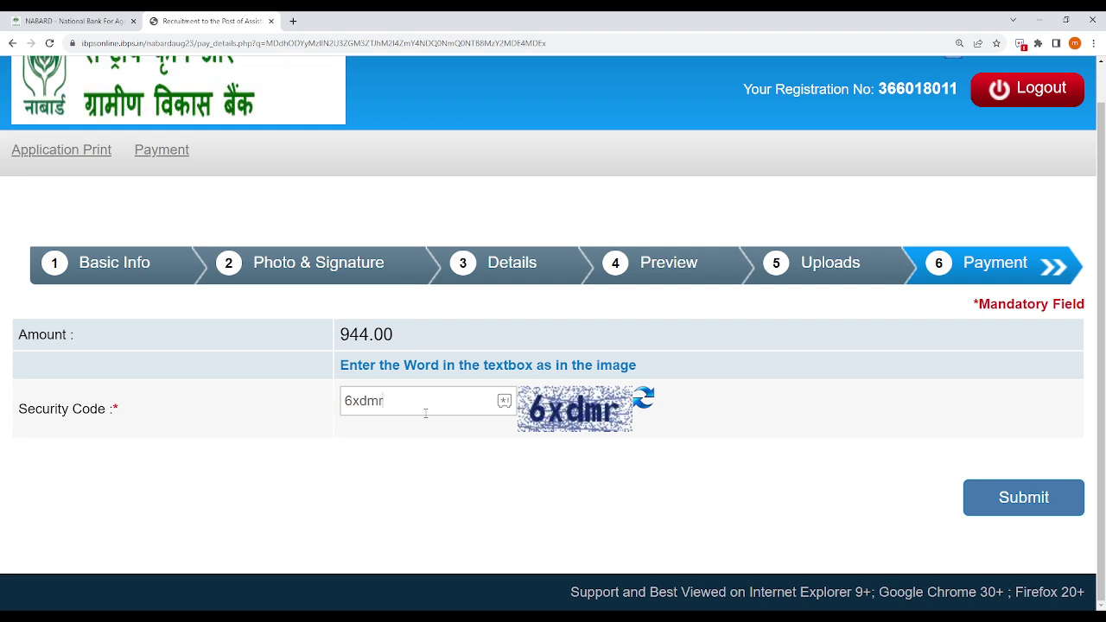
click(1017, 499)
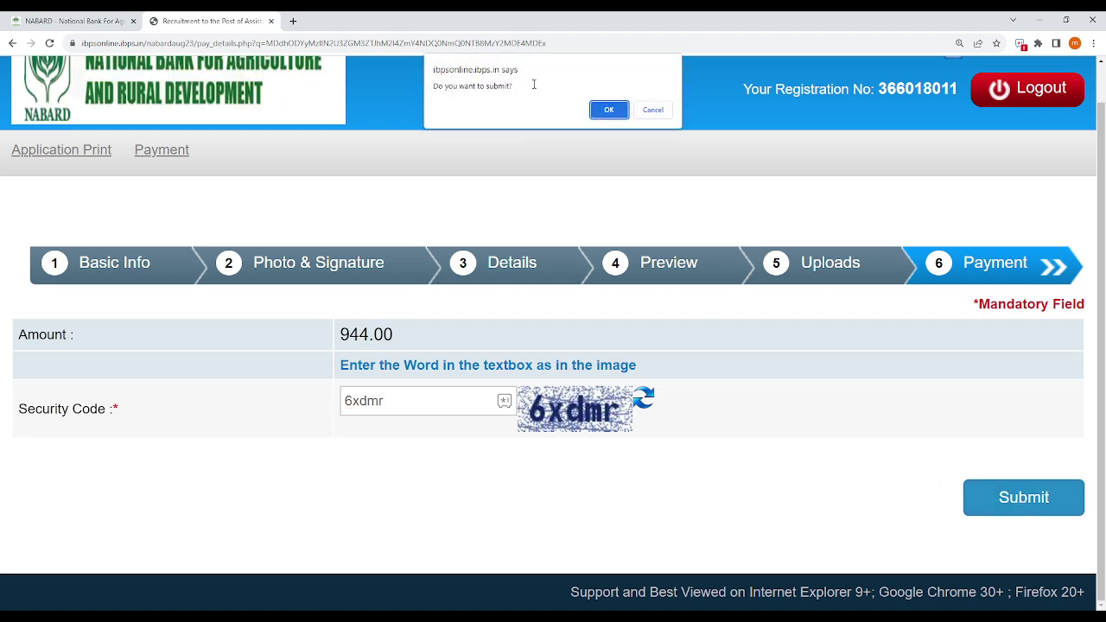
click(605, 116)
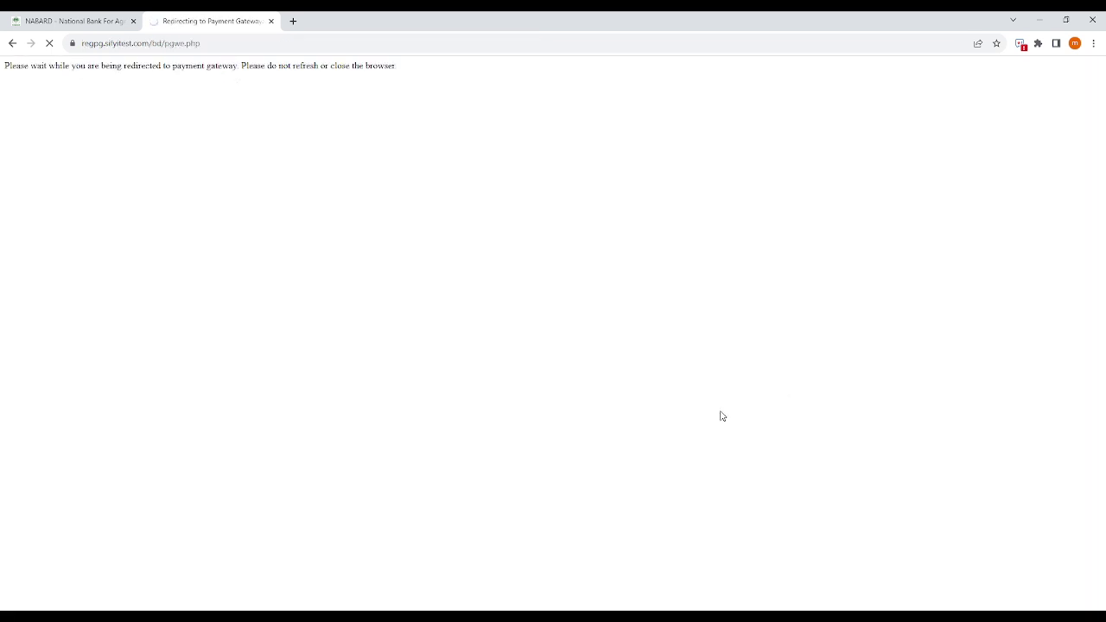
Step: Enter the credit card number, correcting an invalid first attempt
click(530, 199)
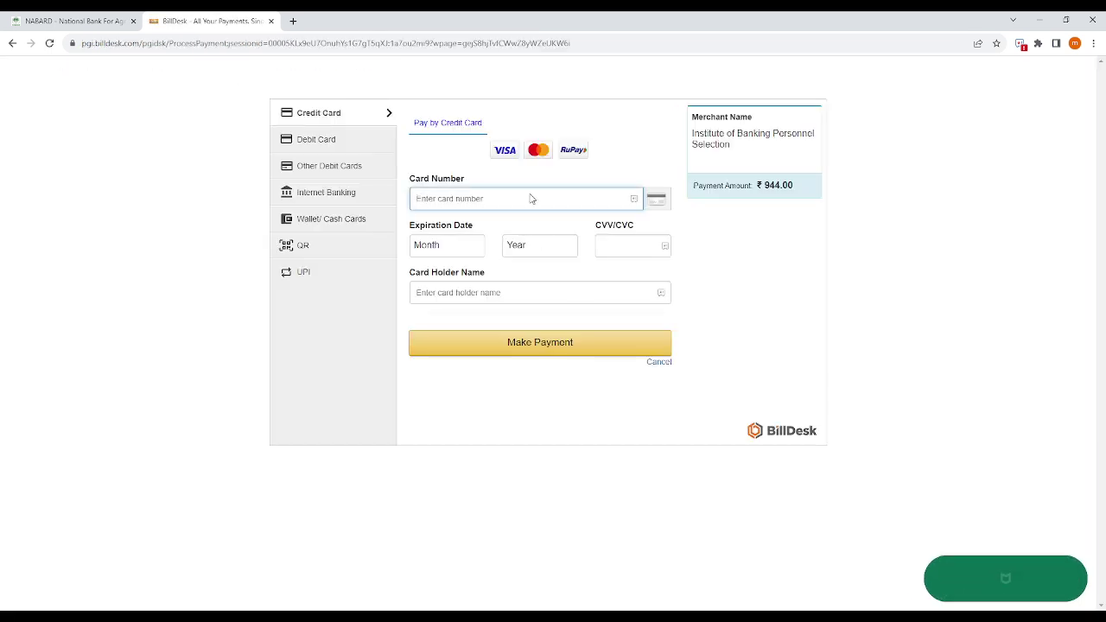
key(ctrl+l)
text(55)
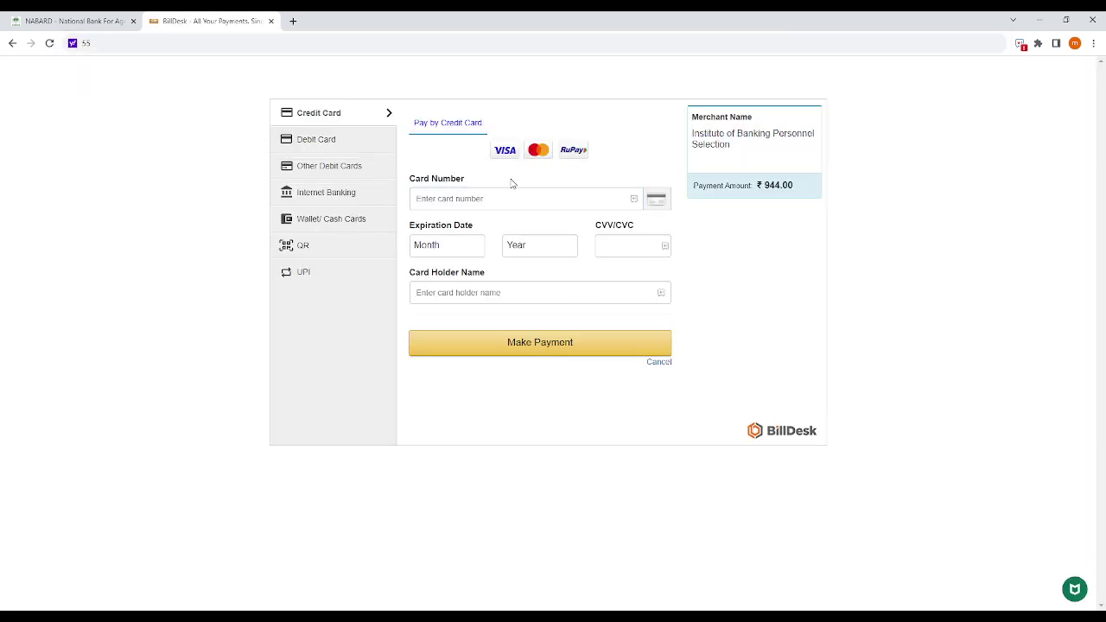
click(528, 207)
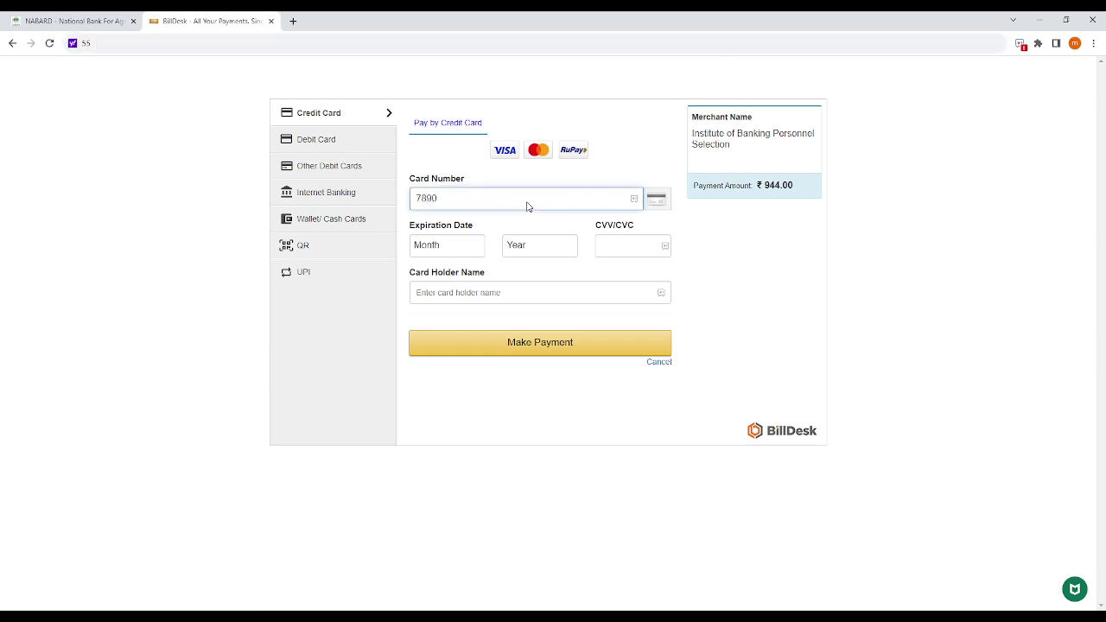
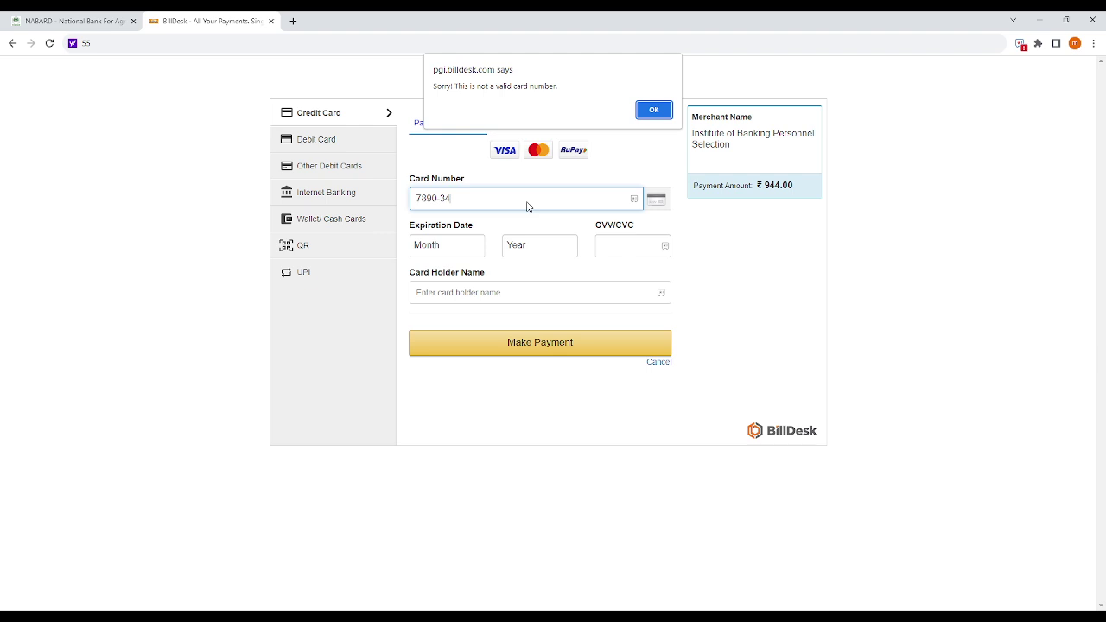
click(654, 109)
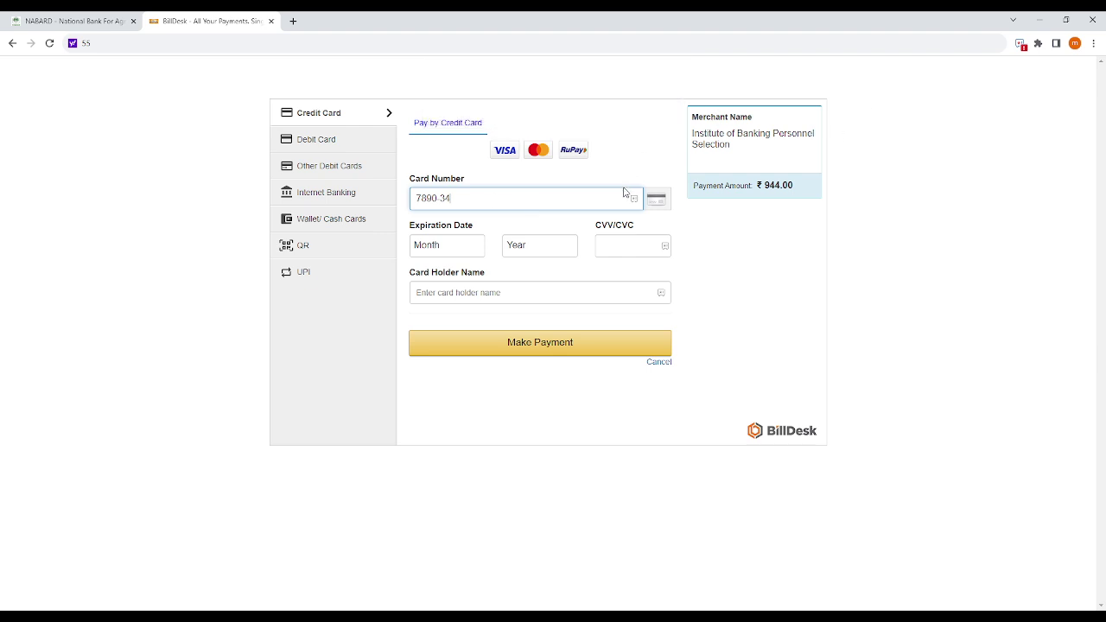
key(BackSpace)
key(BackSpace)
key(BackSpace)
key(BackSpace)
key(BackSpace)
key(BackSpace)
Step: Set the card expiry to February 2027 and enter the CVV
click(453, 248)
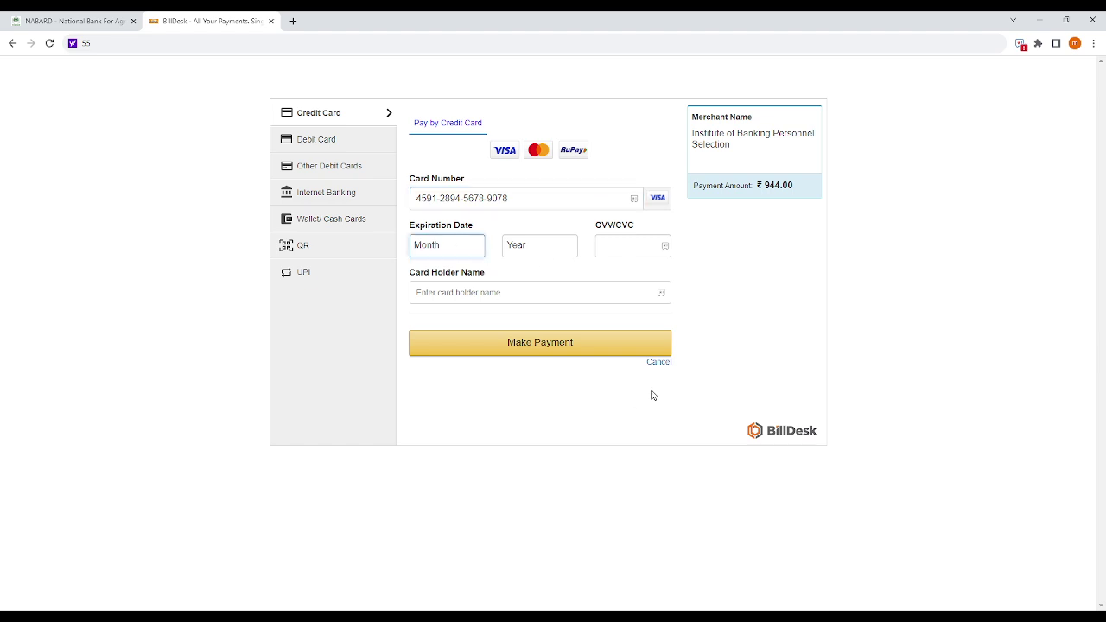
click(462, 297)
click(539, 244)
click(545, 328)
click(615, 252)
text(•••)
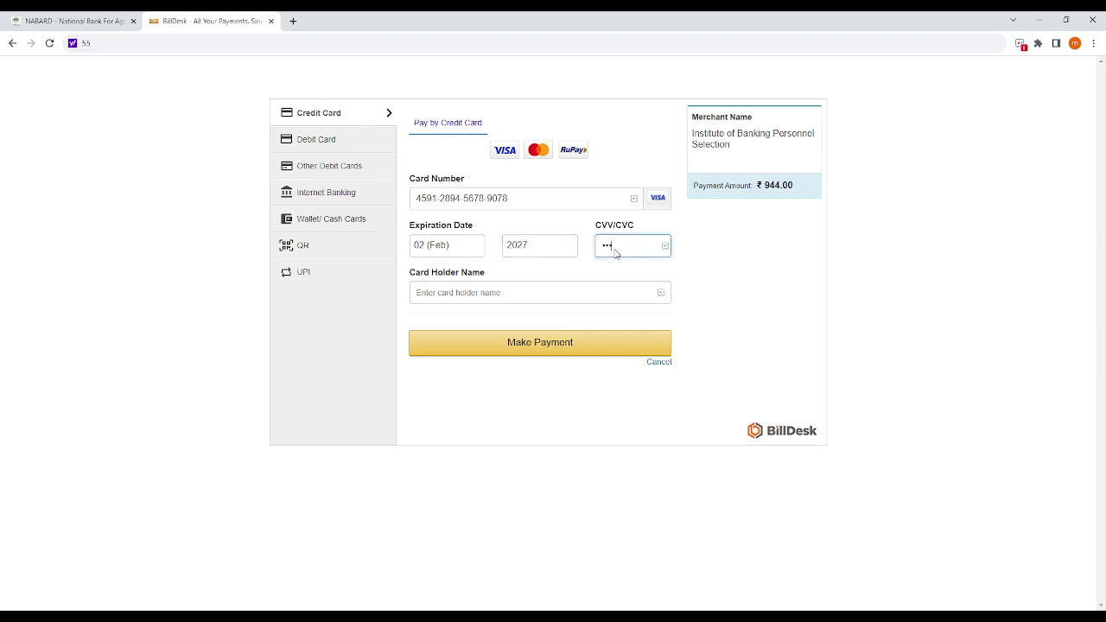
Step: Fill in the card holder's name and submit the card details with Make Payment
click(555, 292)
key(ctrl+a)
key(BackSpace)
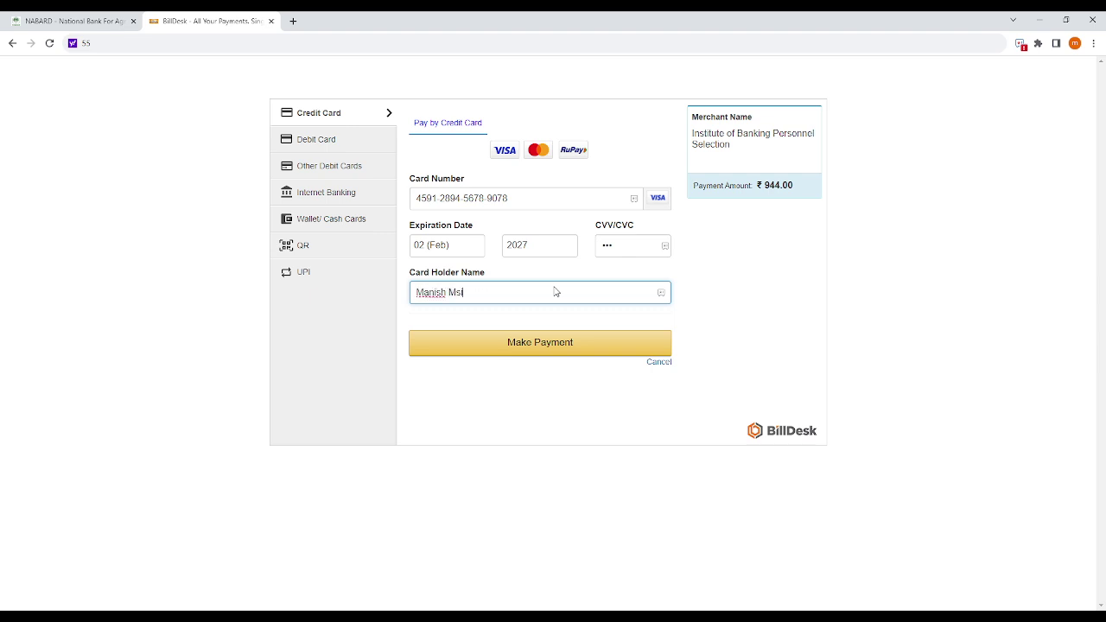
key(BackSpace)
key(BackSpace)
click(547, 355)
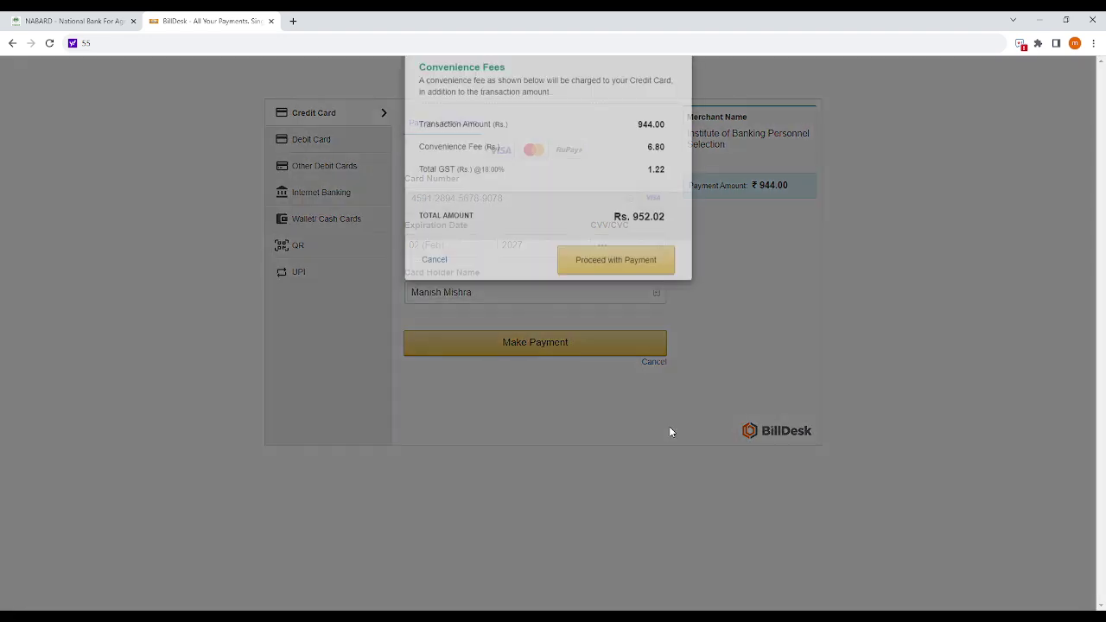
Step: Proceed with the Rs. 952.02 card payment including the convenience fee
click(610, 298)
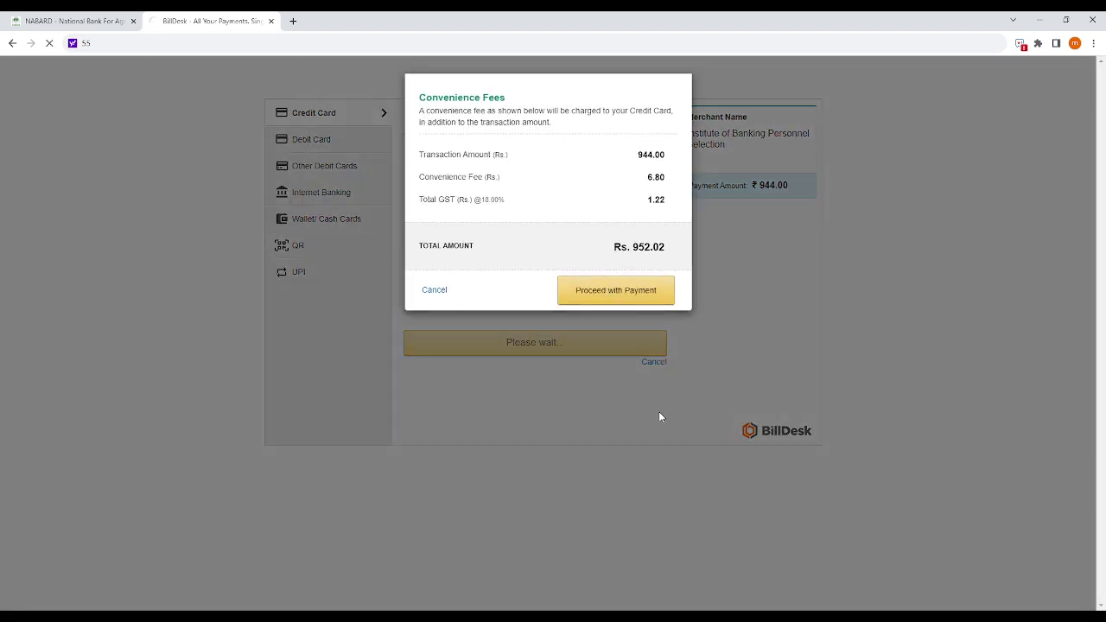